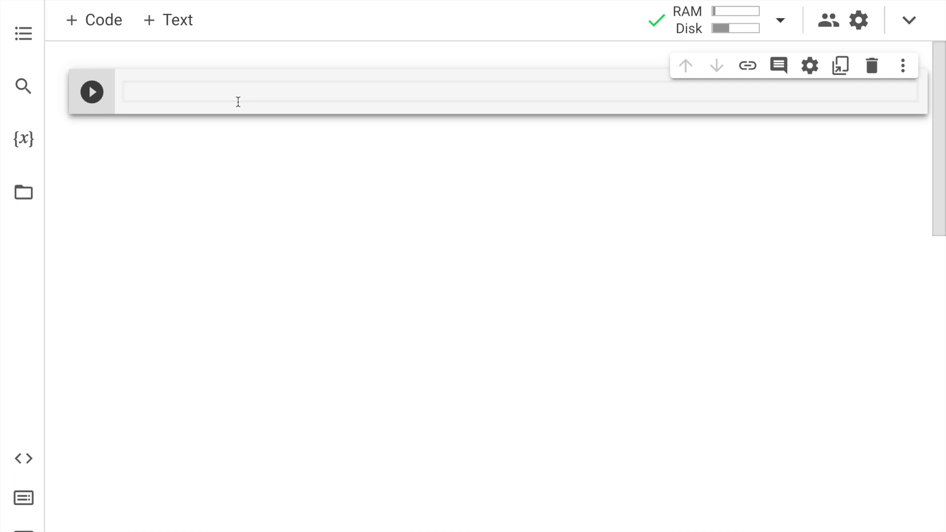
{"action": "type", "text": "i"}
{"action": "type", "text": "mport numpy "}
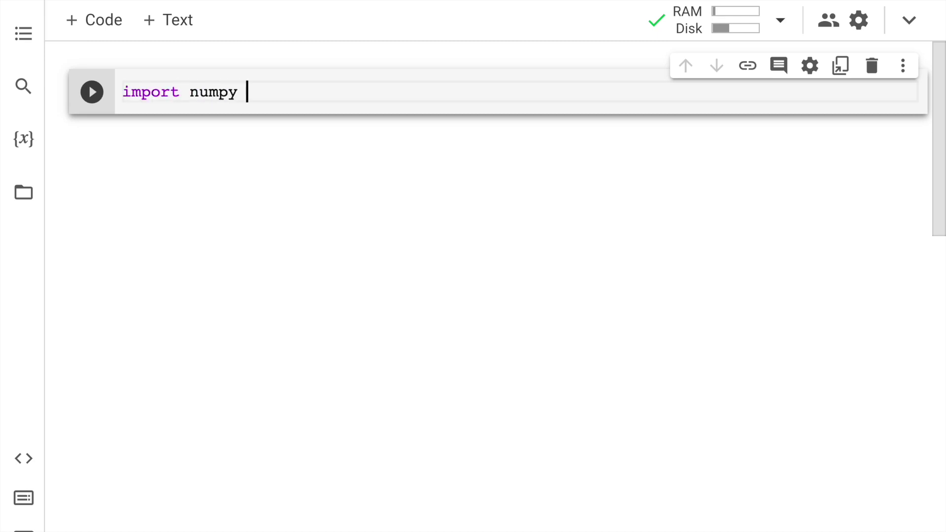
{"action": "type", "text": "as np"}
Write the numpy as np, Keras Sequential and Dense imports, then run the cell
{"action": "key", "text": "Return"}
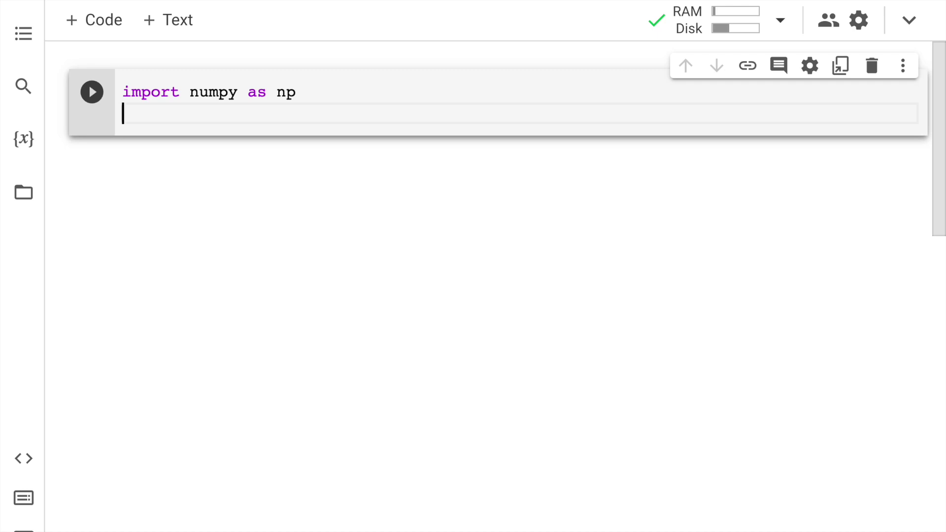
{"action": "type", "text": "from "}
{"action": "type", "text": "keras"}
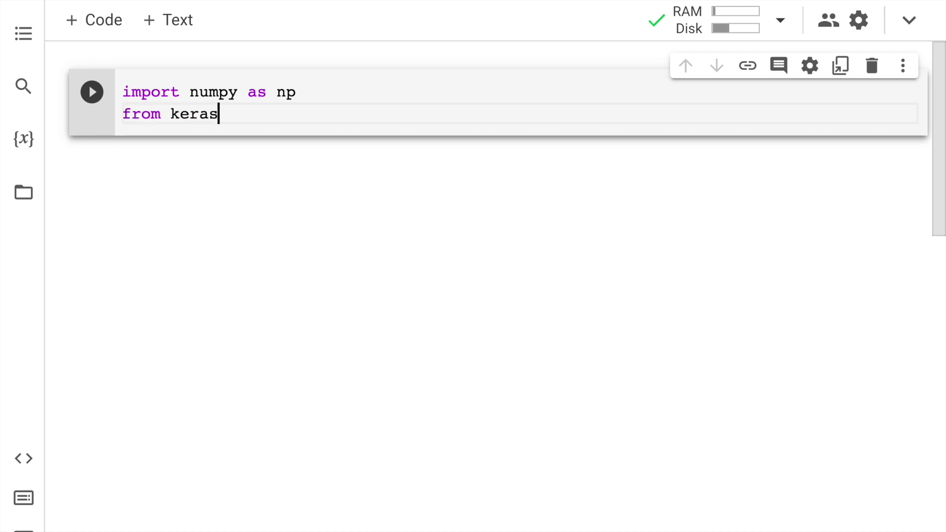
{"action": "type", "text": ".models"}
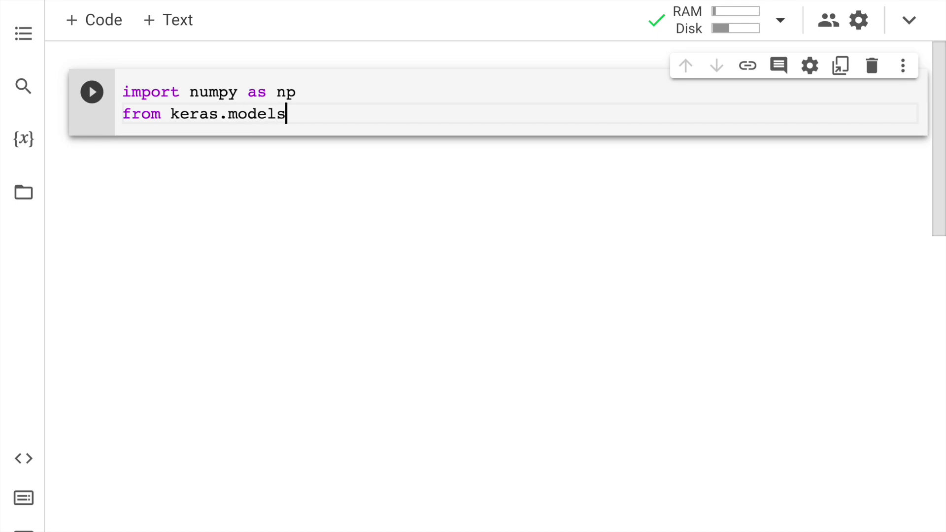
{"action": "type", "text": " import S"}
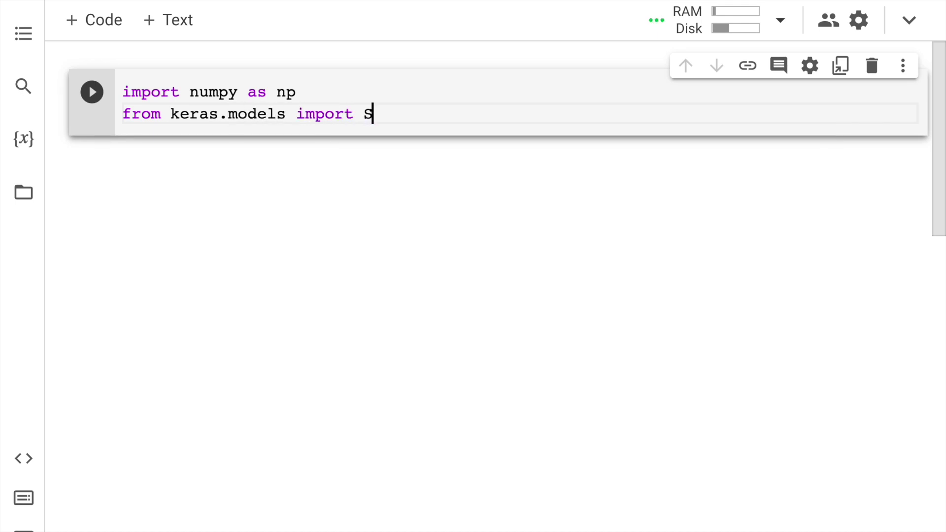
{"action": "type", "text": "equential"}
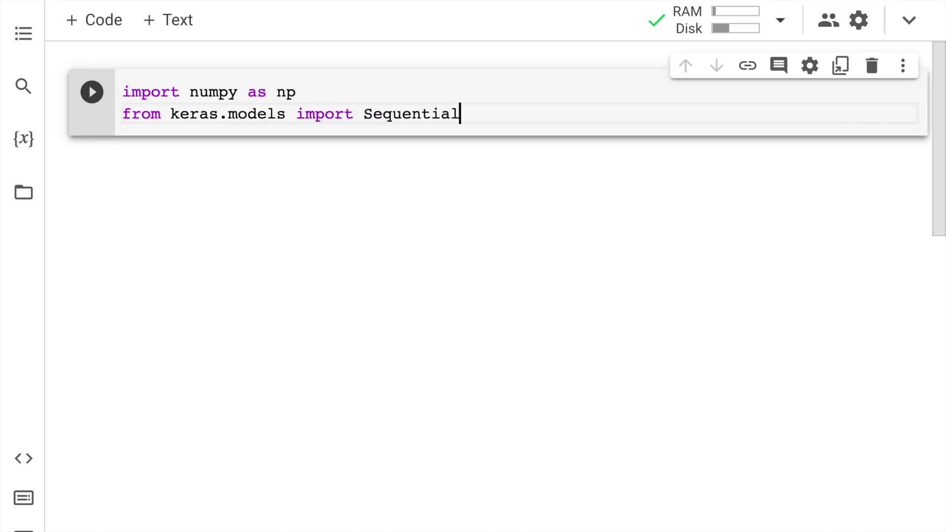
{"action": "key", "text": "Return"}
{"action": "type", "text": "from ke"}
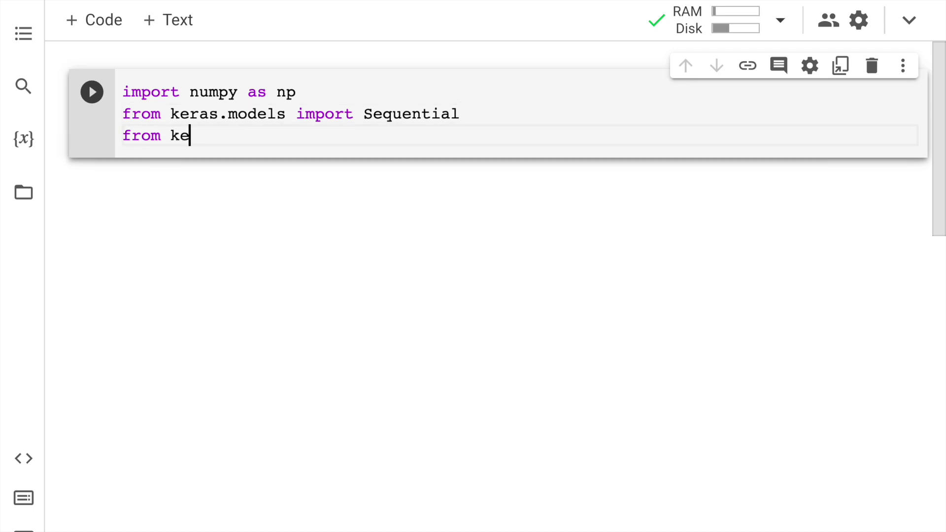
{"action": "type", "text": "ras.layers."}
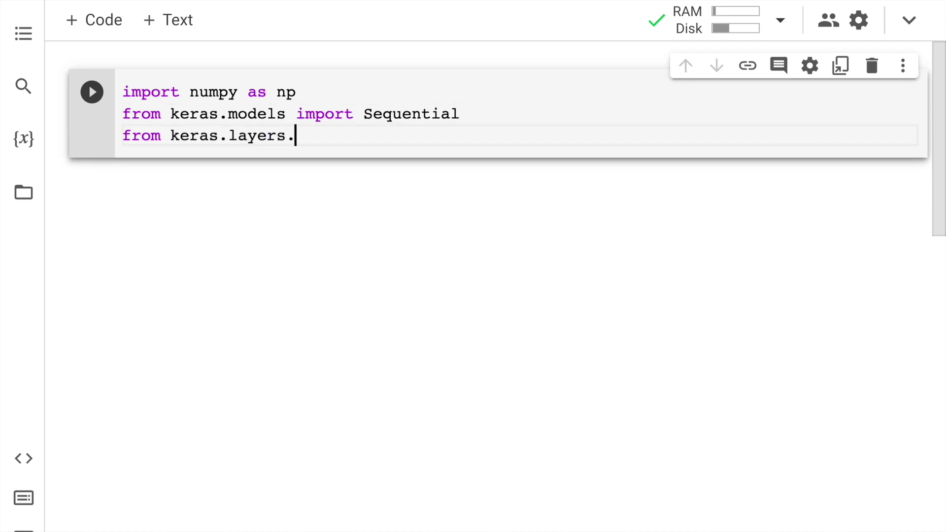
{"action": "type", "text": "core import"}
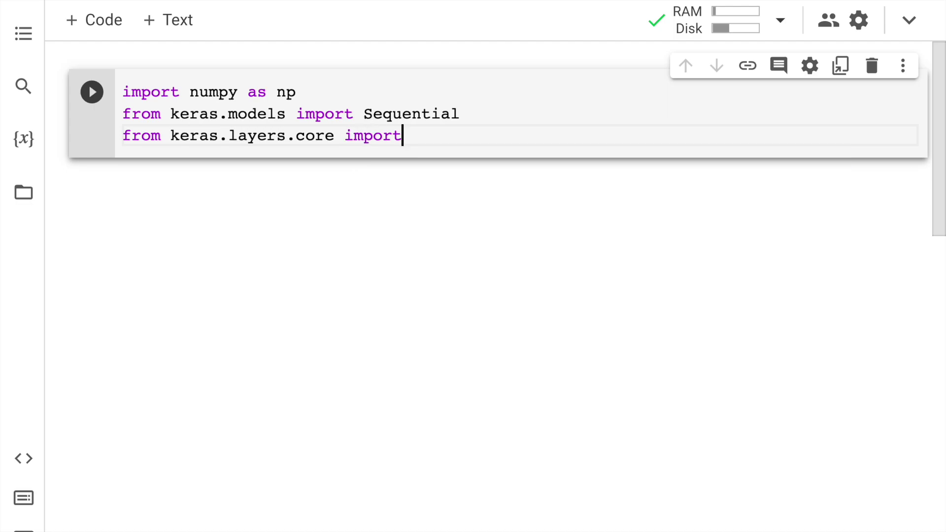
{"action": "type", "text": " Dense"}
{"action": "key", "text": "shift+Return"}
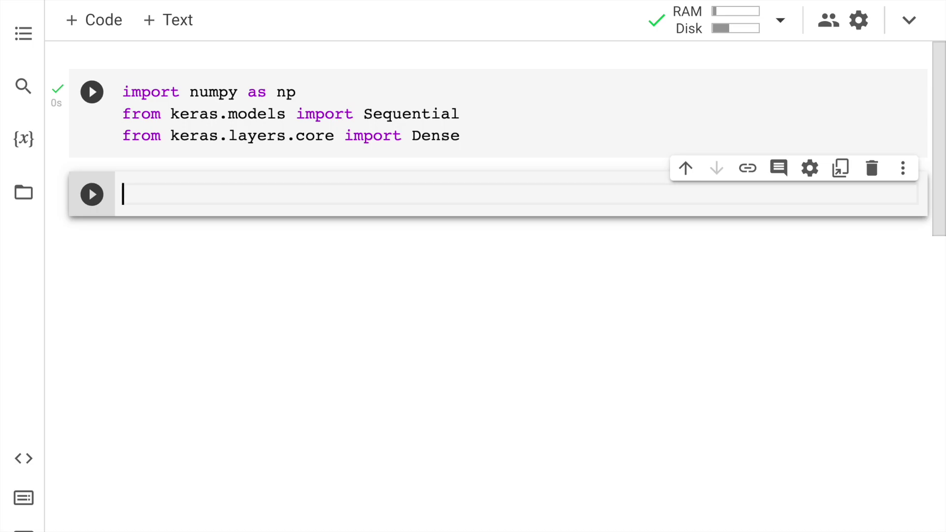
{"action": "type", "text": "training_dat"}
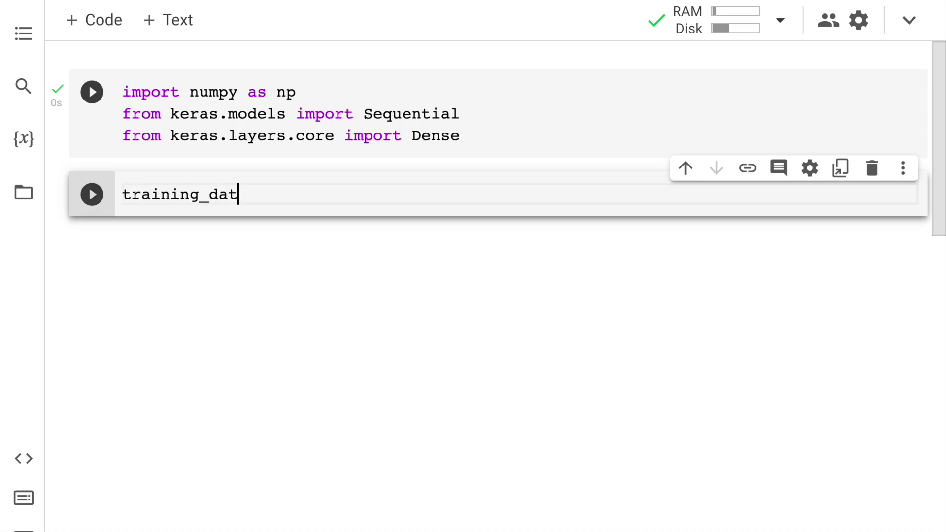
{"action": "type", "text": "a = np.arra"}
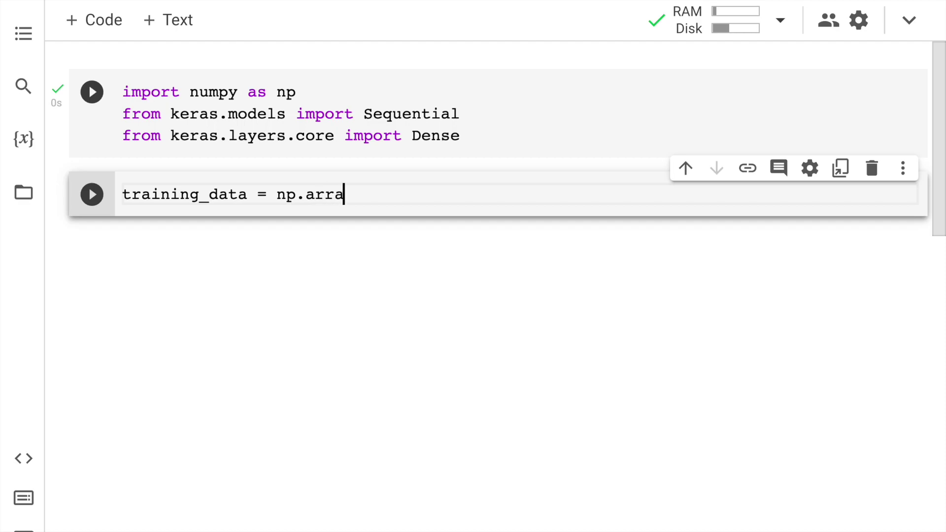
{"action": "type", "text": "y("}
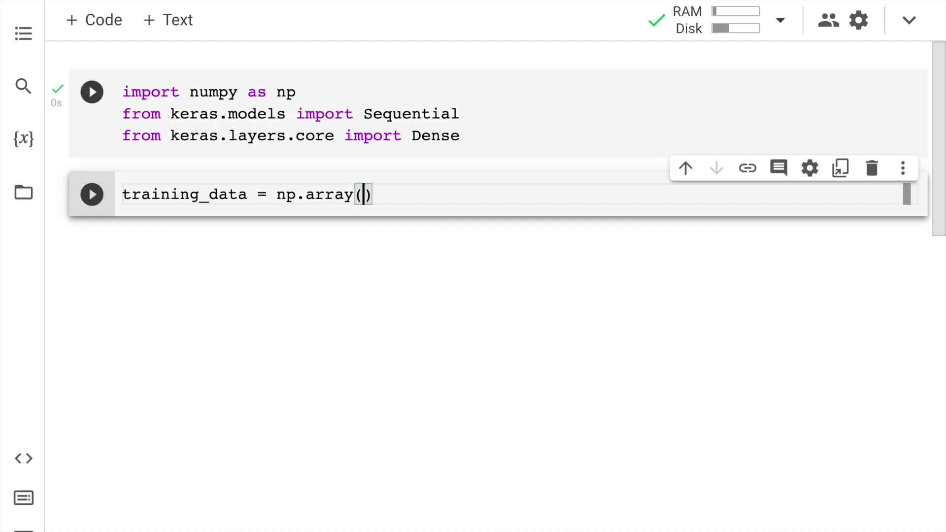
{"action": "type", "text": "[["}
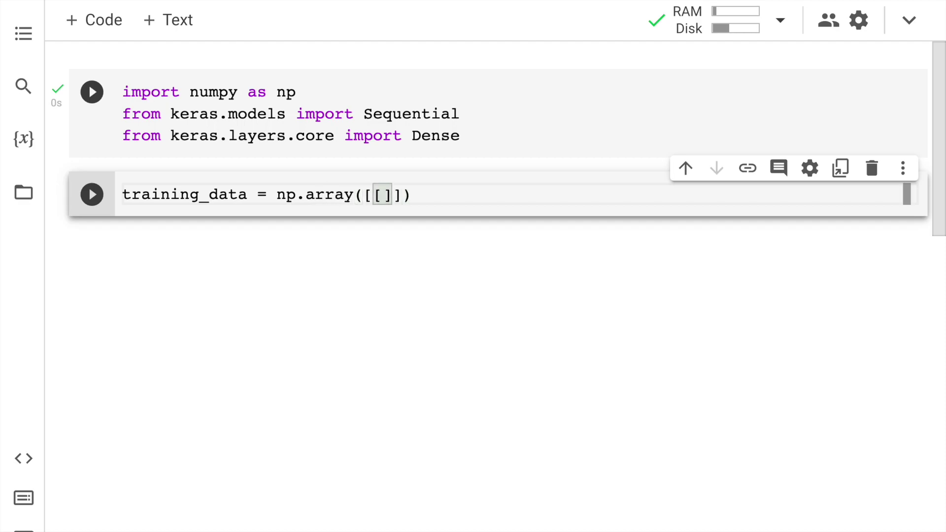
{"action": "type", "text": "0,0]"}
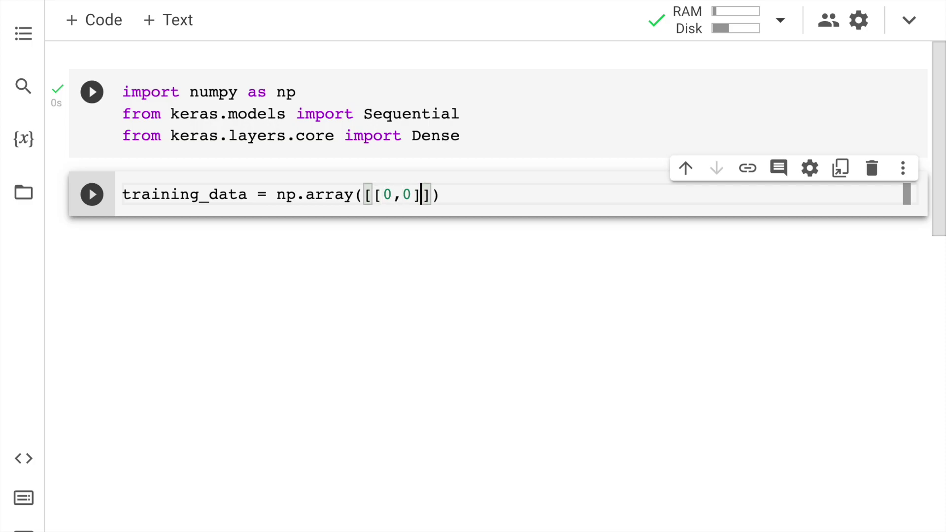
{"action": "type", "text": ", [0,1"}
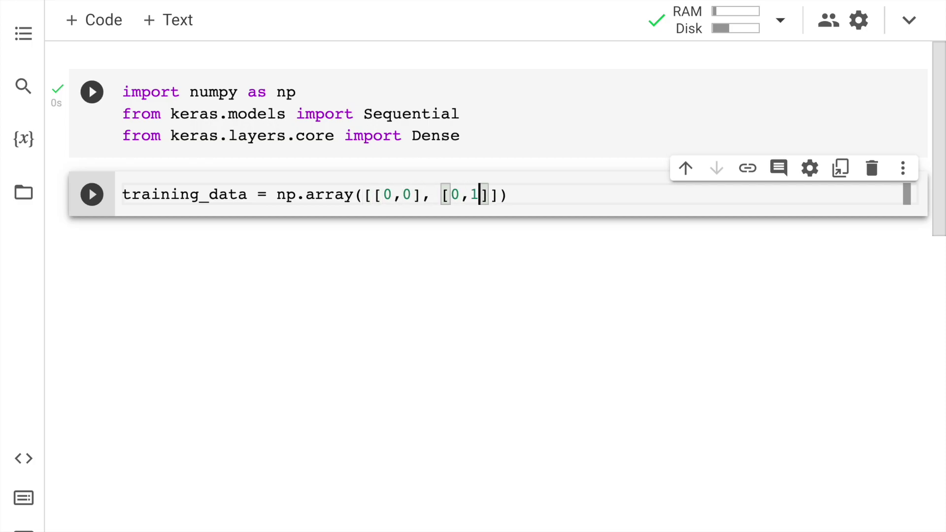
{"action": "type", "text": "], "}
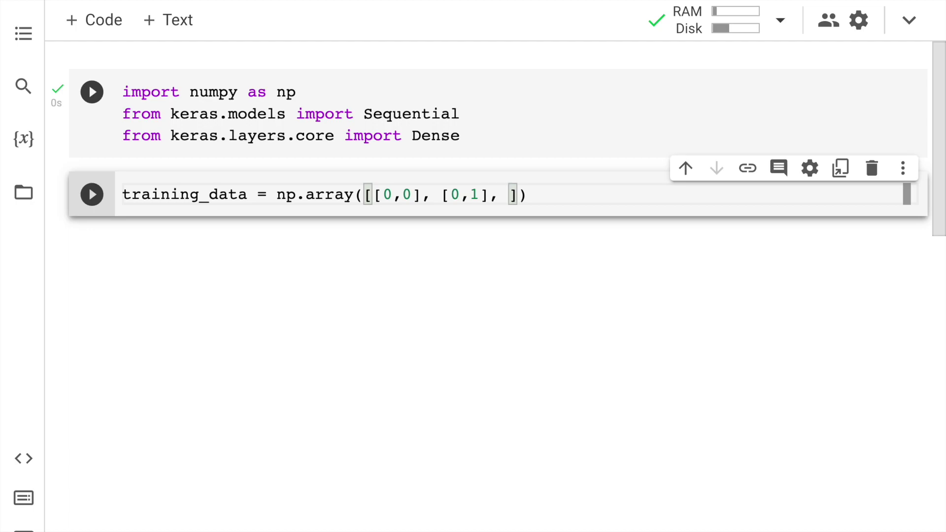
{"action": "type", "text": "[1,0"}
Define training_data as float32 [[0,0],[0,1],[1,0],[1,1]] and duplicate that line below
{"action": "key", "text": "Left"}
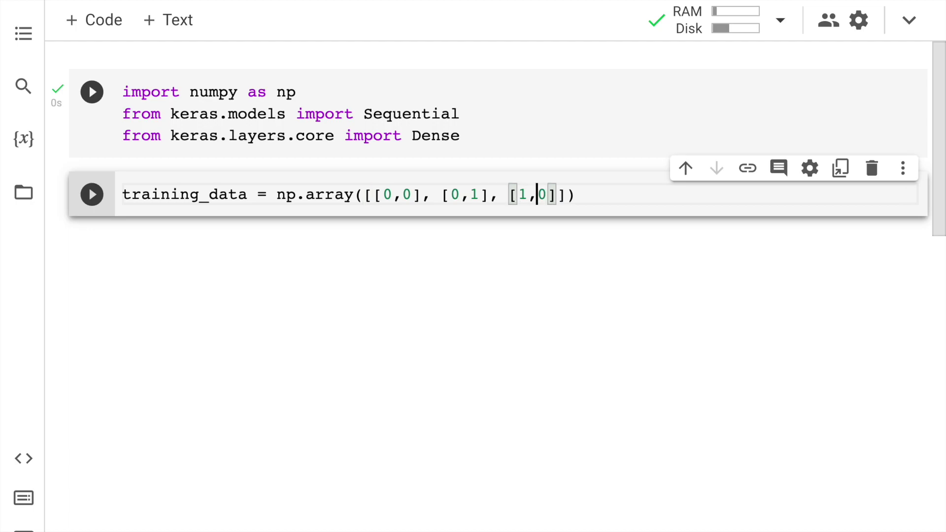
{"action": "key", "text": "Right"}
{"action": "key", "text": "Right"}
{"action": "type", "text": ", ["}
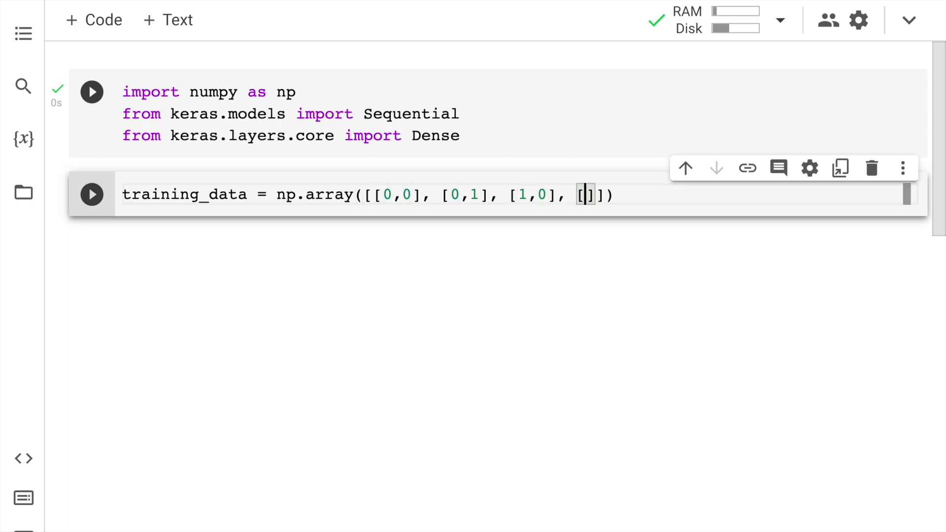
{"action": "type", "text": "1,1]]"}
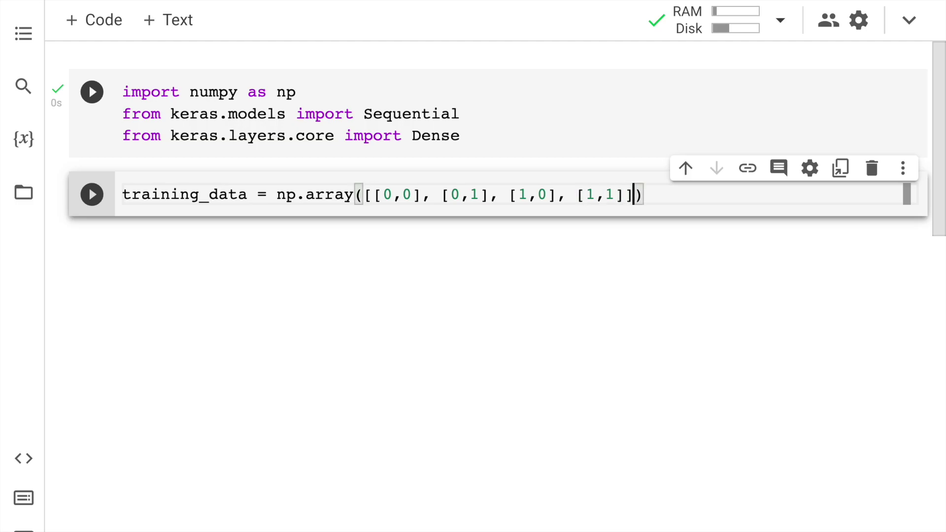
{"action": "type", "text": ", \""}
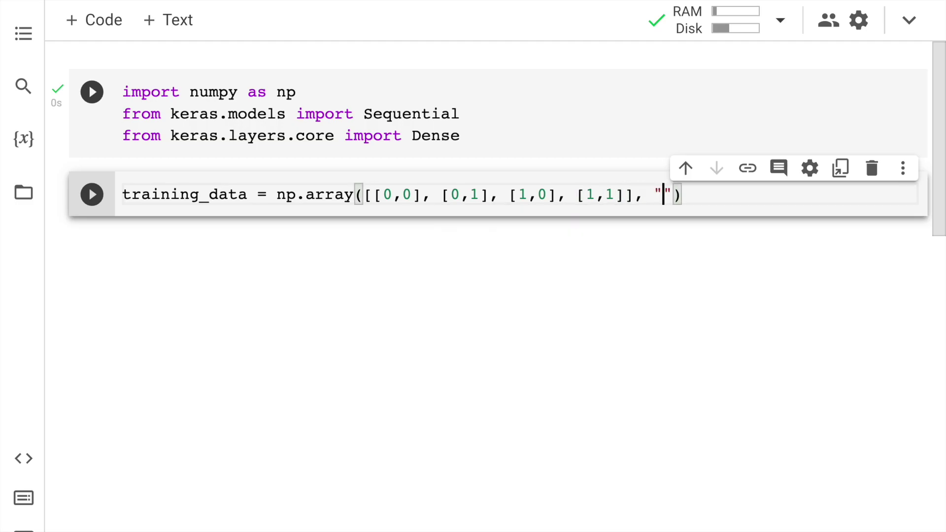
{"action": "type", "text": "float3"}
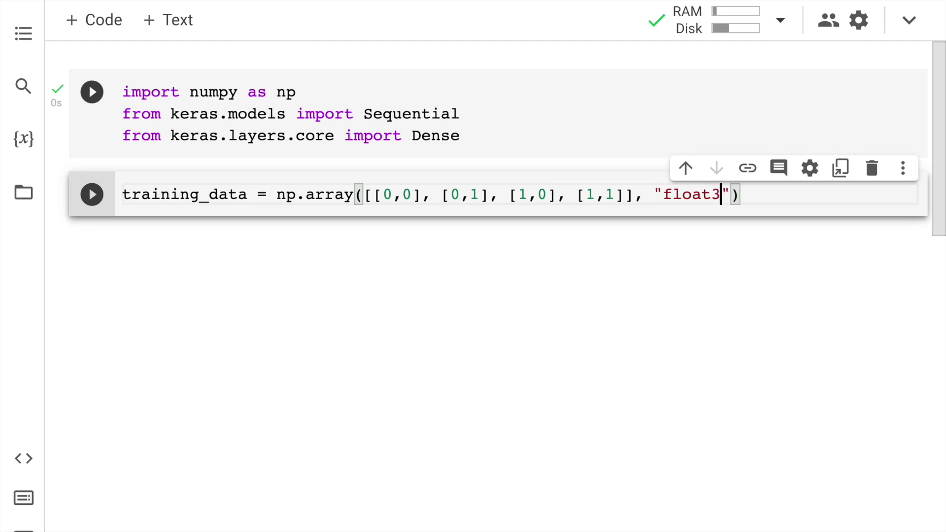
{"action": "type", "text": "2\""}
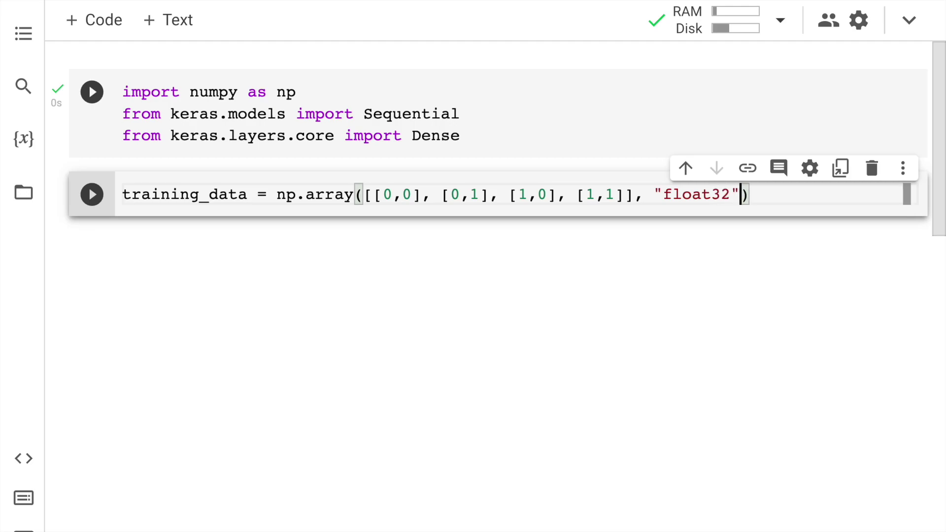
{"action": "key", "text": "ctrl+a"}
{"action": "key", "text": "ctrl+c"}
{"action": "key", "text": "Right"}
{"action": "key", "text": "Return"}
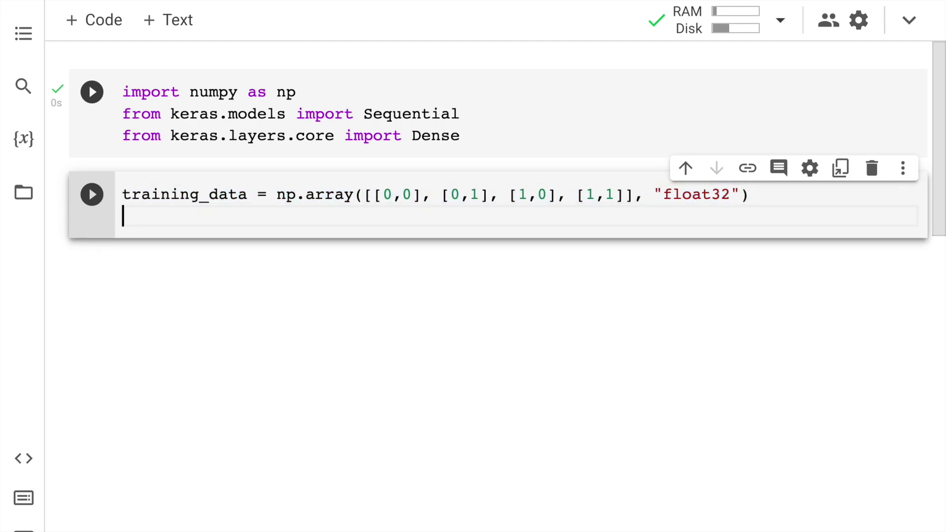
{"action": "key", "text": "ctrl+v"}
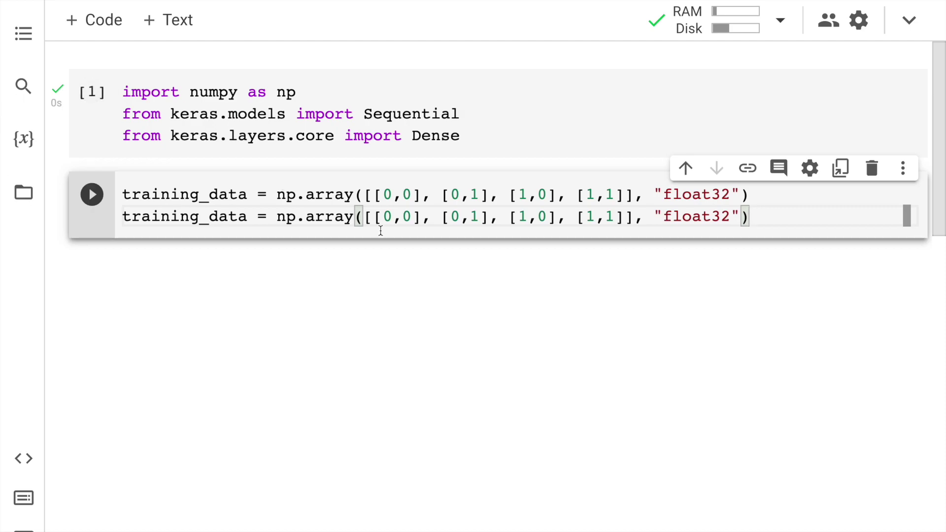
Cut the first two pairs on line two down to [0] and [0]
{"action": "left_click", "coordinate": [392, 217]}
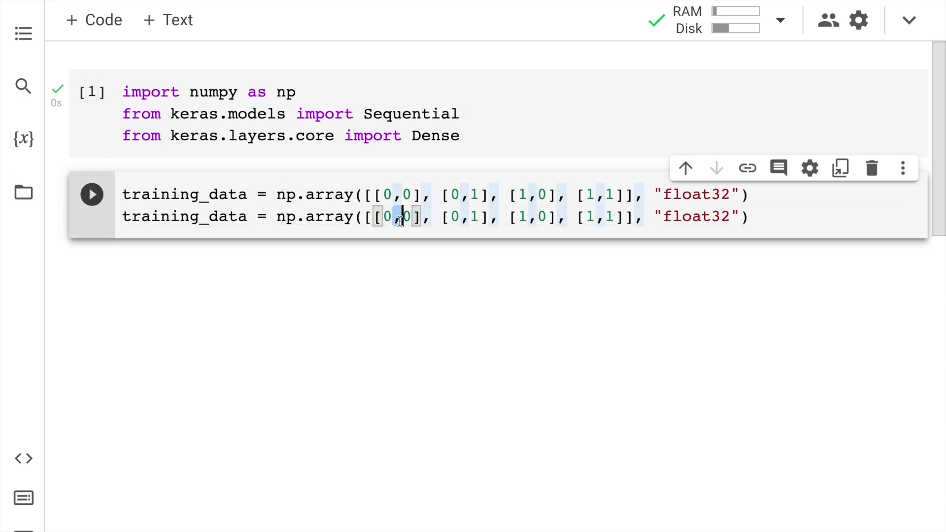
{"action": "key", "text": "Right"}
{"action": "key", "text": "Right"}
{"action": "key", "text": "BackSpace"}
{"action": "key", "text": "BackSpace"}
{"action": "left_click", "coordinate": [442, 217]}
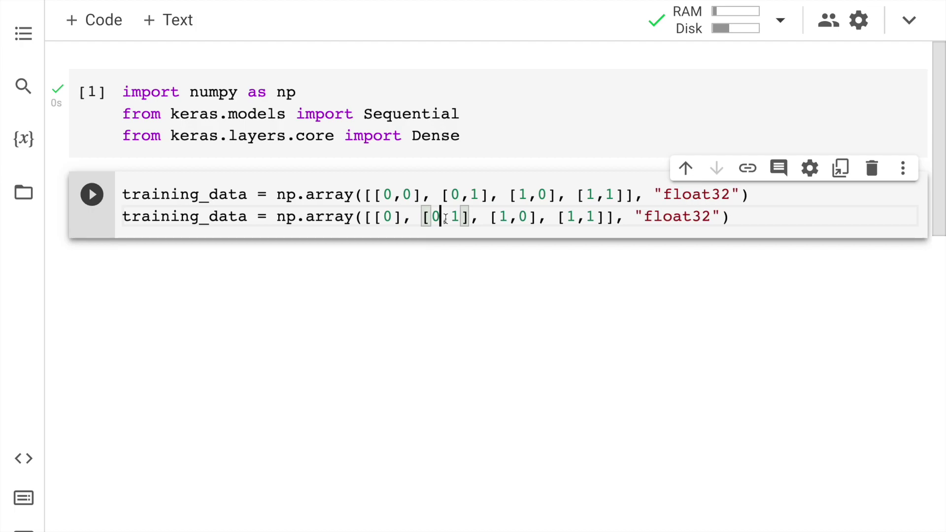
{"action": "key", "text": "Right"}
{"action": "key", "text": "Right"}
{"action": "key", "text": "BackSpace"}
{"action": "key", "text": "BackSpace"}
Cut the last two pairs on line two down to [1] and [1]
{"action": "left_click", "coordinate": [495, 216]}
{"action": "key", "text": "Right"}
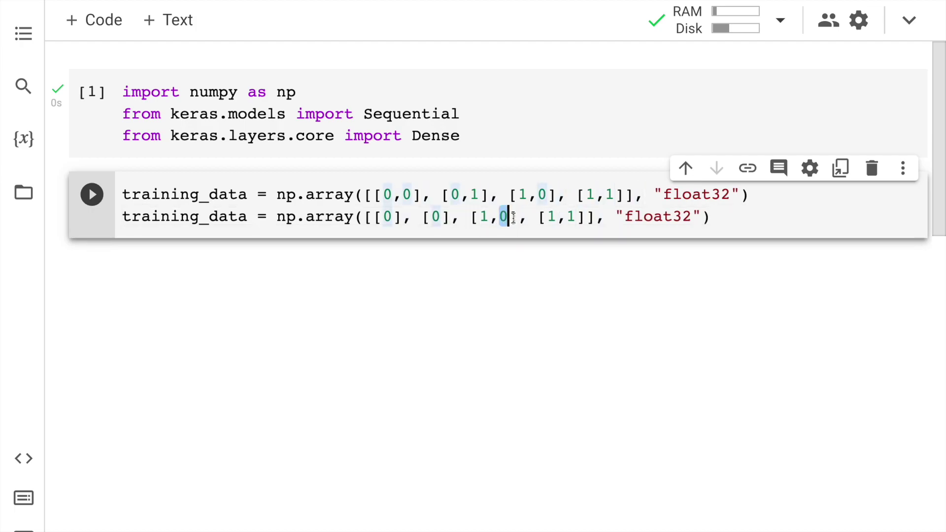
{"action": "key", "text": "BackSpace"}
{"action": "key", "text": "BackSpace"}
{"action": "left_click", "coordinate": [540, 217]}
{"action": "key", "text": "Right"}
{"action": "key", "text": "BackSpace"}
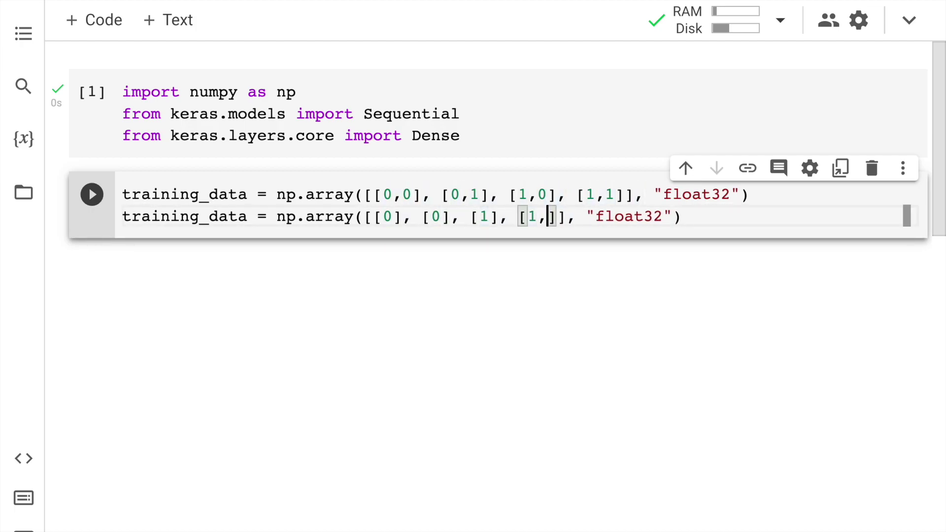
{"action": "key", "text": "BackSpace"}
{"action": "left_click", "coordinate": [695, 218]}
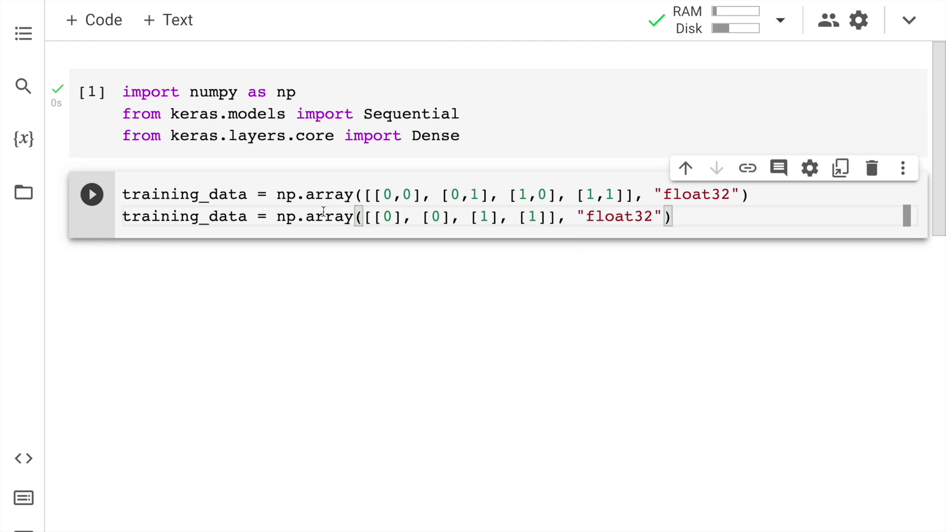
Rename line two's variable to target_data and run the data cell
{"action": "left_click", "coordinate": [169, 216]}
{"action": "left_click_drag", "start_coordinate": [201, 216], "coordinate": [131, 216]}
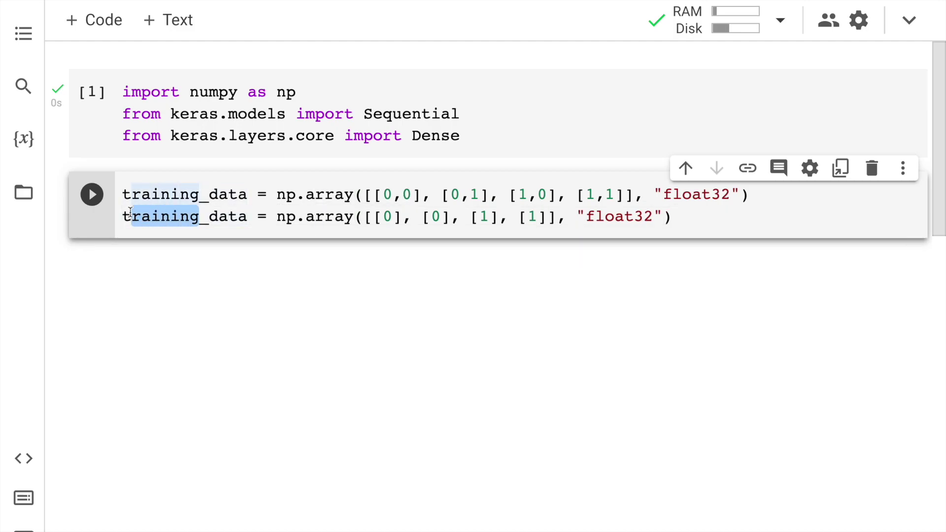
{"action": "type", "text": "arger"}
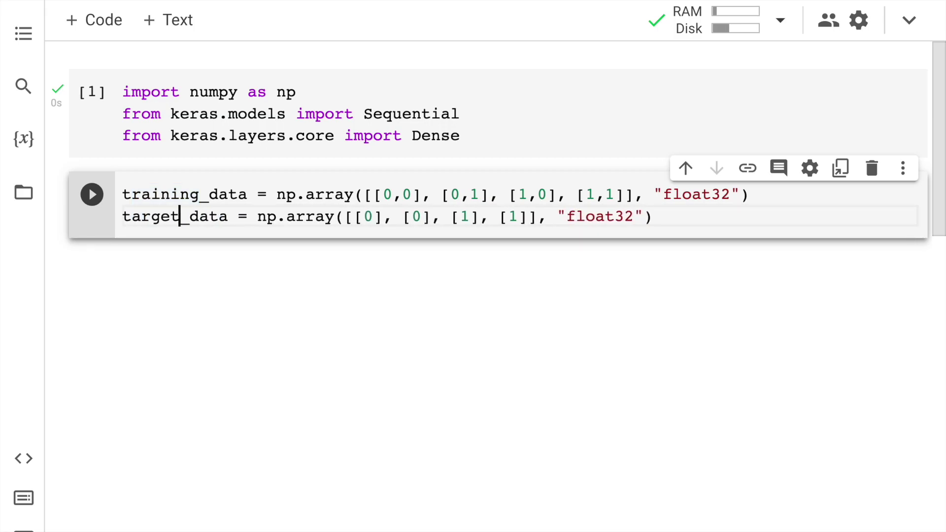
{"action": "key", "text": "End"}
{"action": "key", "text": "shift+Return"}
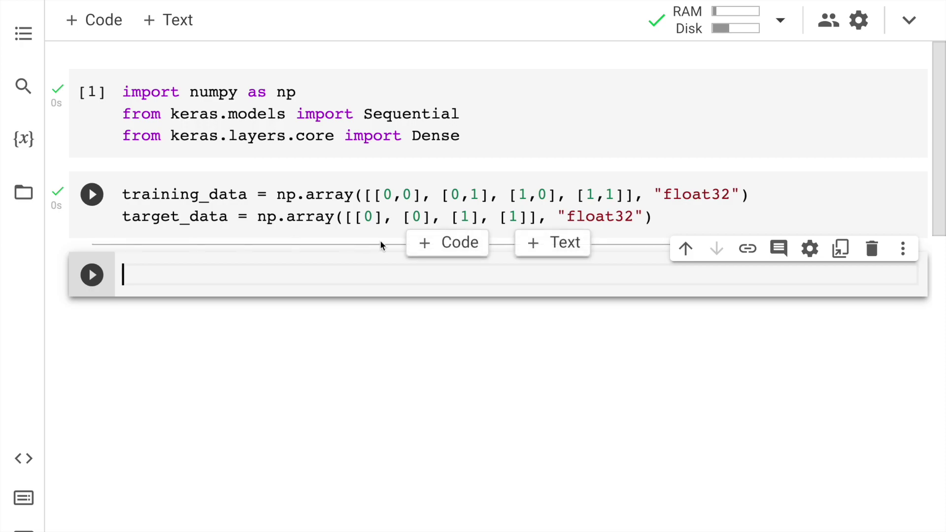
{"action": "left_click", "coordinate": [663, 209]}
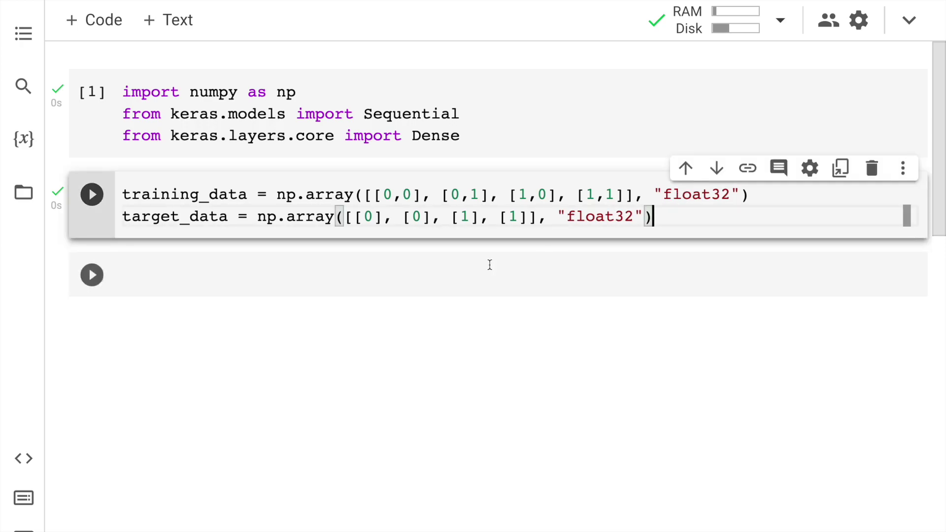
{"action": "key", "text": "shift+Return"}
{"action": "left_click", "coordinate": [662, 218]}
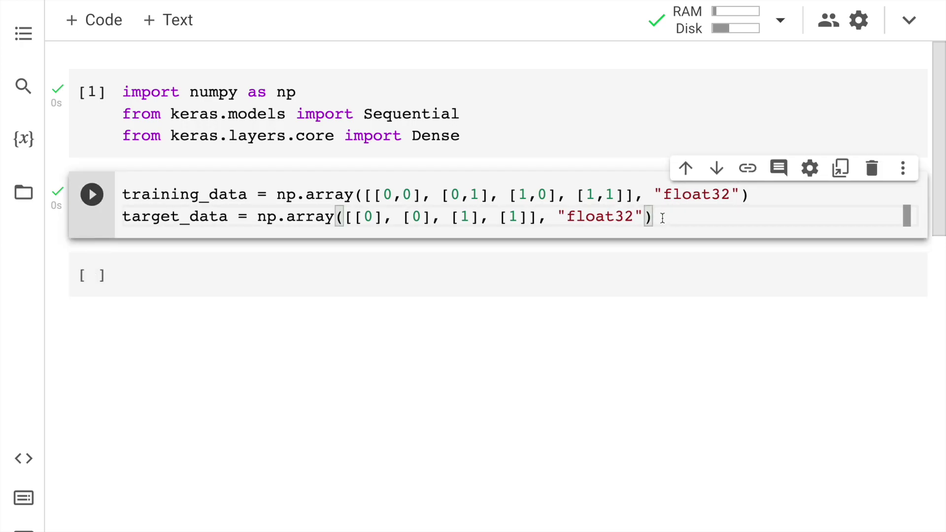
Add a text cell with the heading '# Xor Model with Zeros', fixing a typo, and render it
{"action": "left_click", "coordinate": [189, 27]}
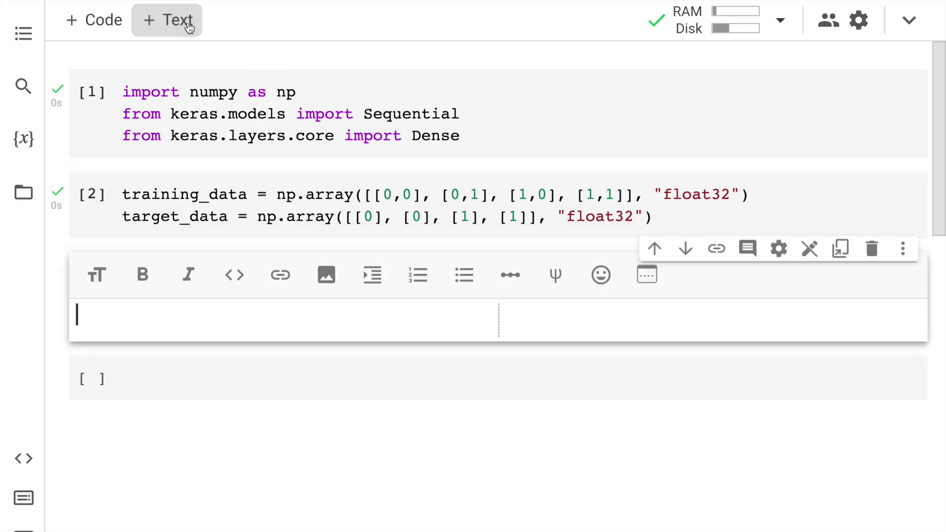
{"action": "type", "text": "# xor"}
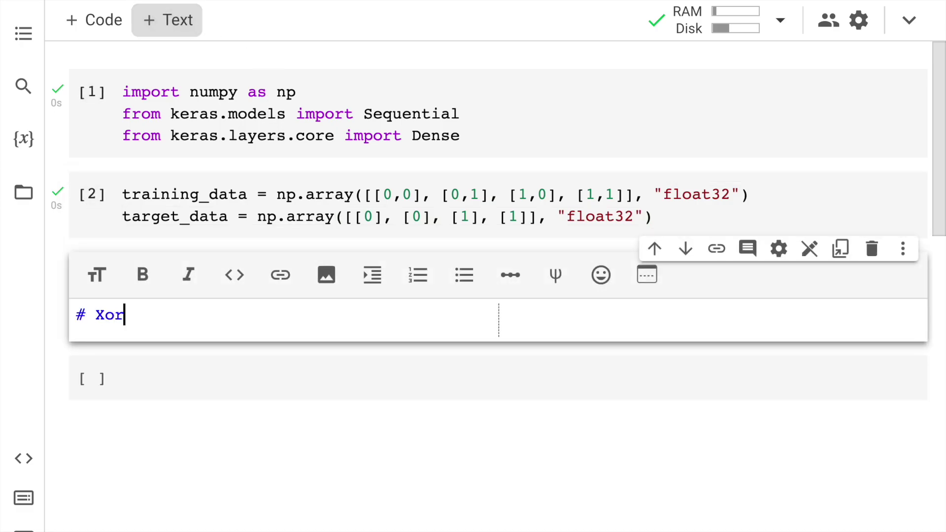
{"action": "type", "text": " Model wirth"}
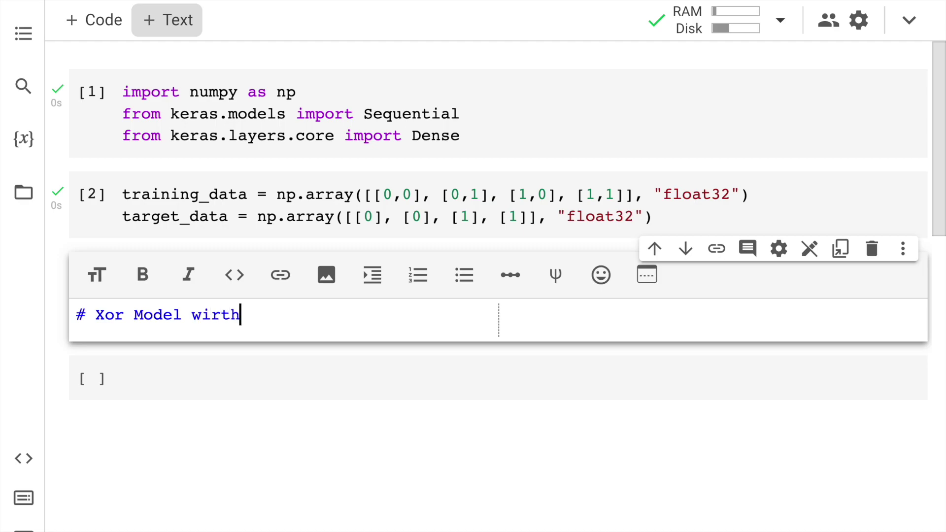
{"action": "key", "text": "BackSpace"}
{"action": "key", "text": "BackSpace"}
{"action": "key", "text": "BackSpace"}
{"action": "type", "text": "th z"}
{"action": "key", "text": "BackSpace"}
{"action": "type", "text": "Ze"}
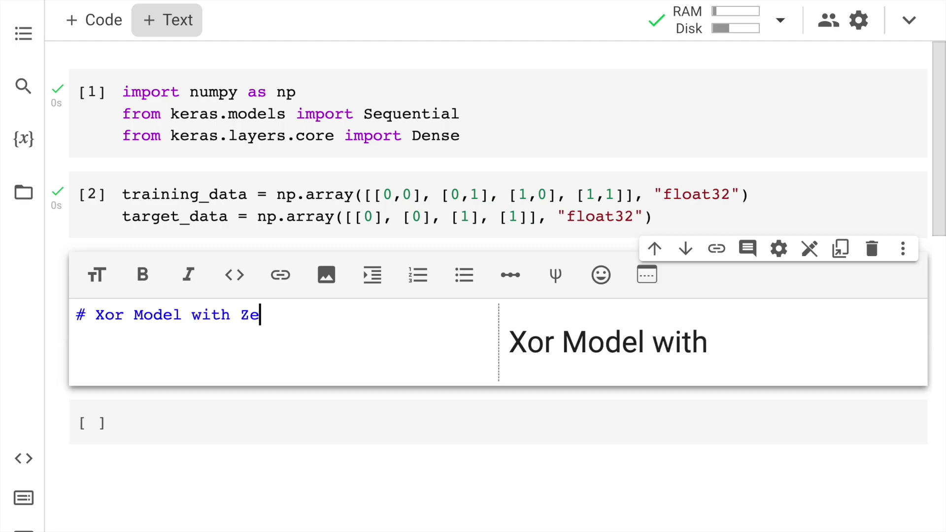
{"action": "type", "text": "ros"}
{"action": "key", "text": "shift+Return"}
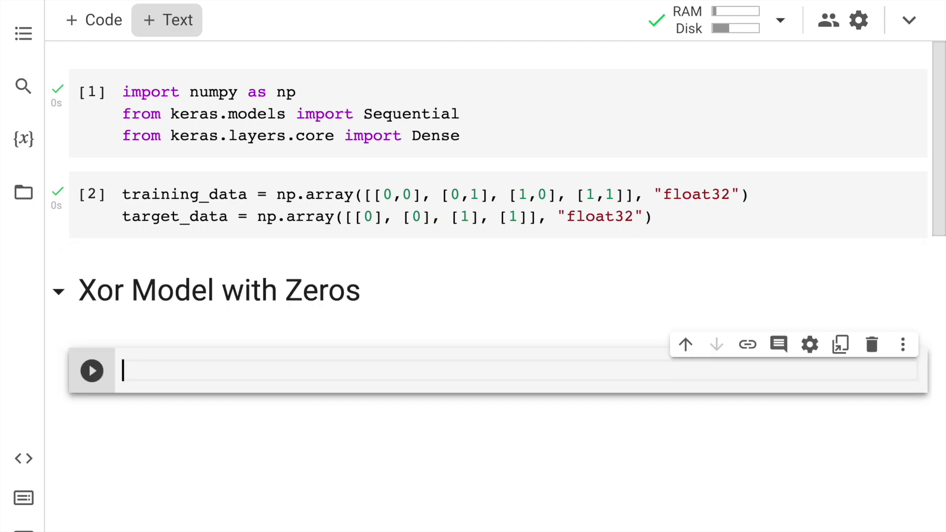
{"action": "type", "text": "zero_"}
{"action": "type", "text": "model = "}
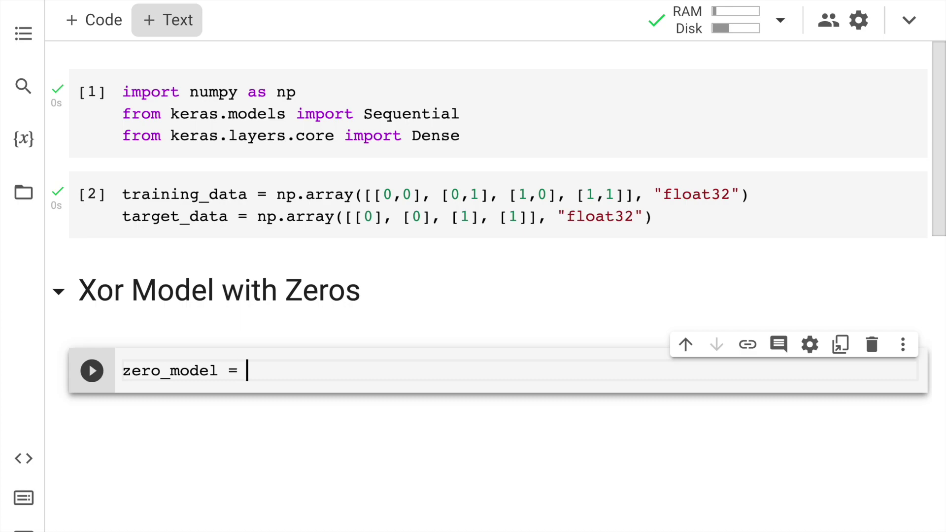
{"action": "type", "text": "Sequen"}
Write zero_model = Sequential() and begin the zero_model.add(Dense(16, line
{"action": "key", "text": "Tab"}
{"action": "type", "text": "("}
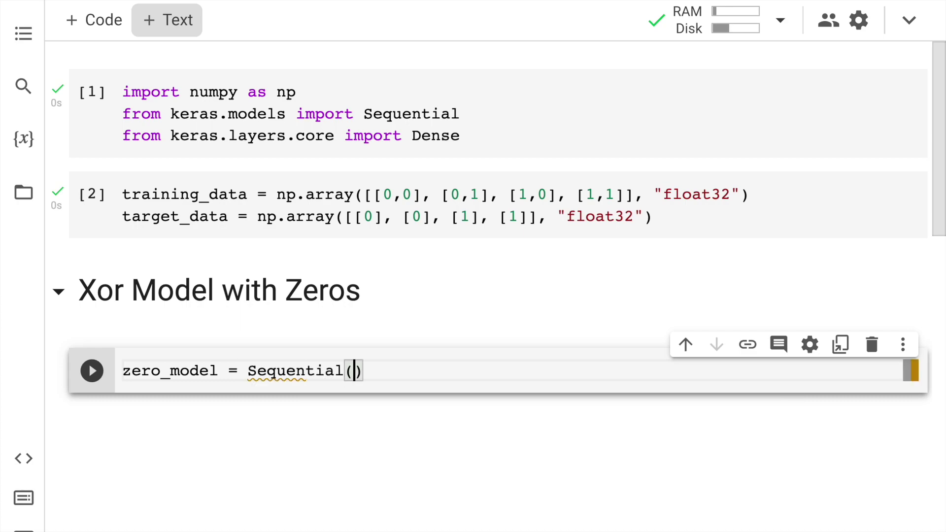
{"action": "type", "text": ")"}
{"action": "key", "text": "Return"}
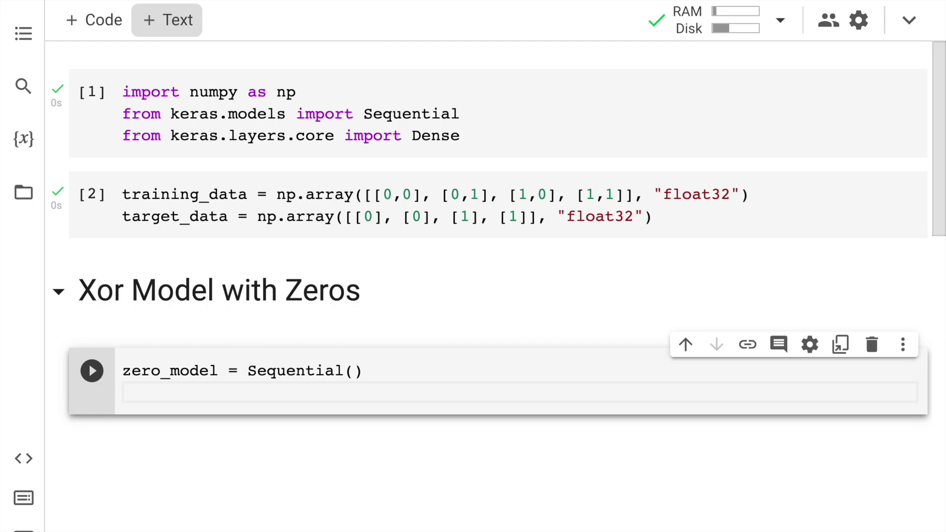
{"action": "type", "text": "zero."}
{"action": "key", "text": "BackSpace"}
{"action": "type", "text": "_model"}
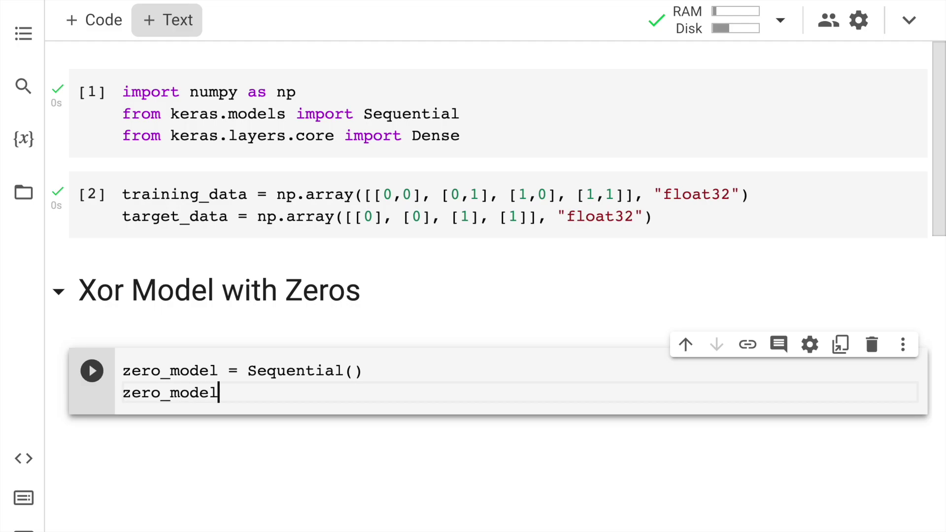
{"action": "type", "text": ".add("}
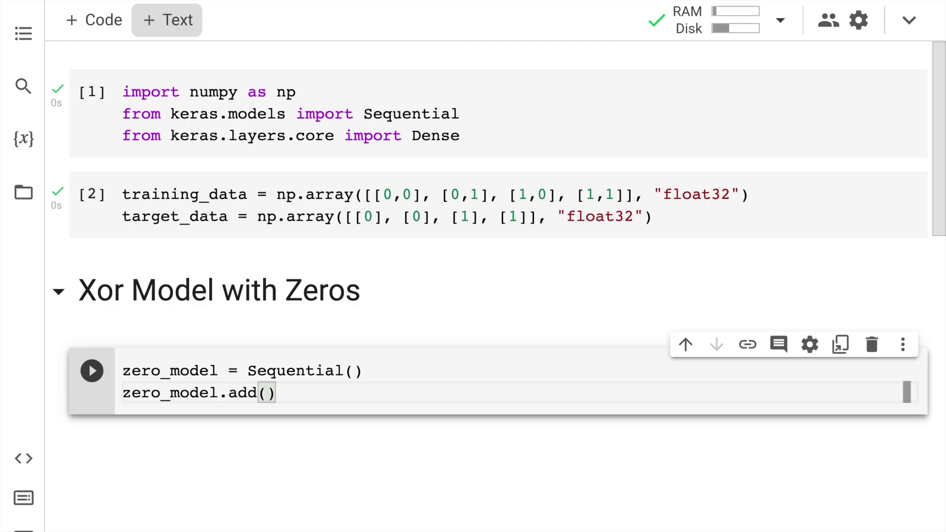
{"action": "type", "text": "Dense"}
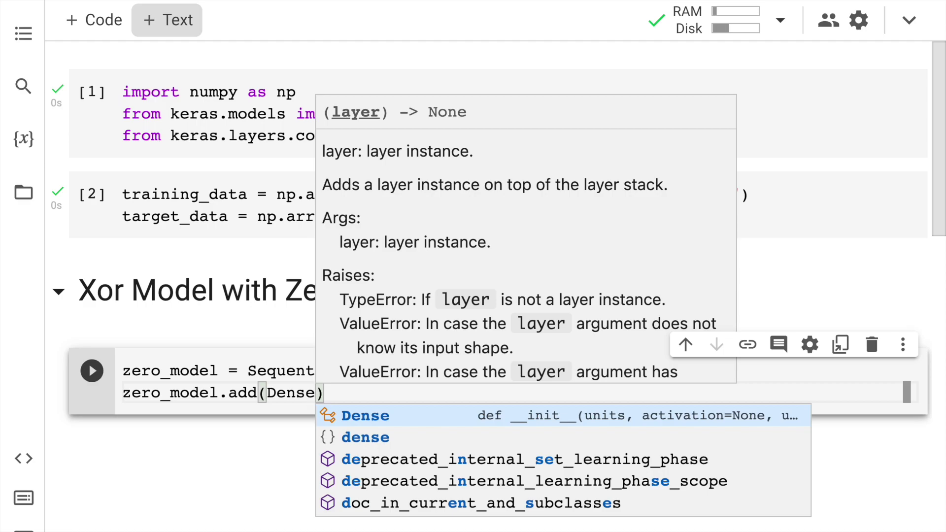
{"action": "type", "text": "(16"}
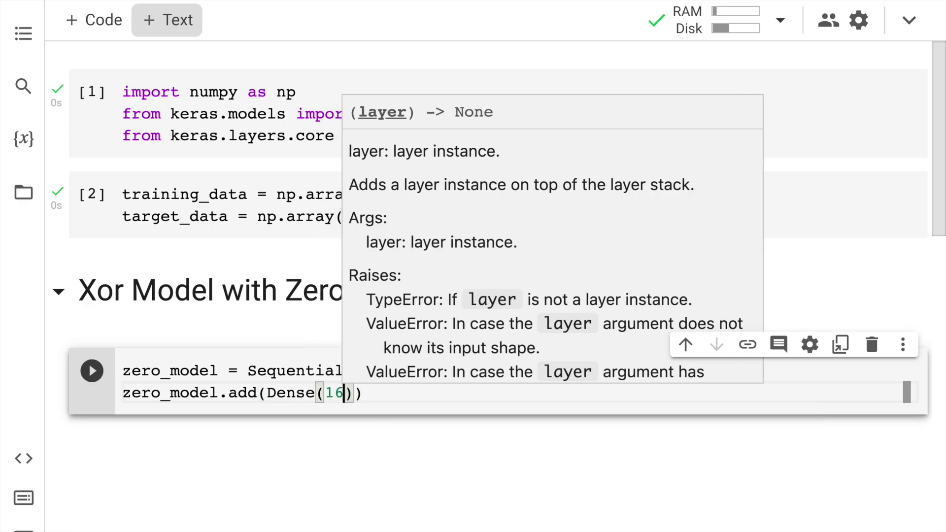
{"action": "type", "text": ","}
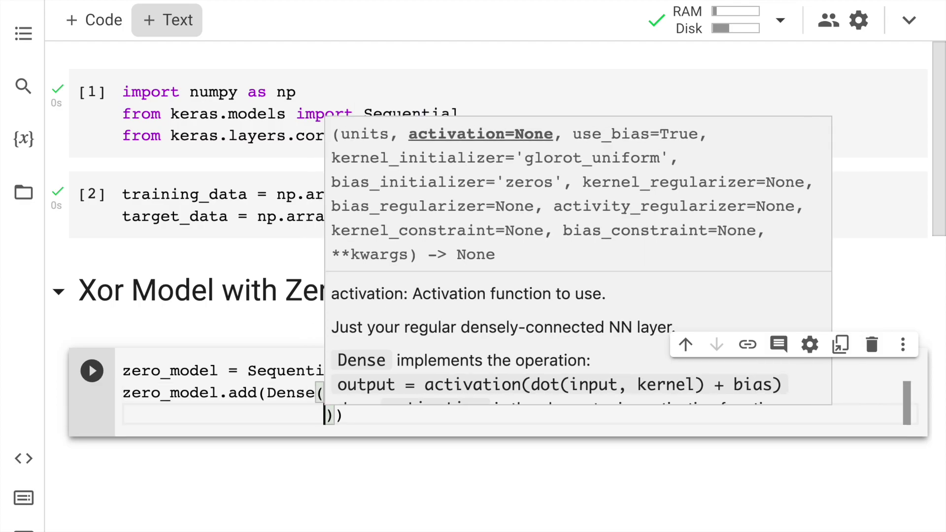
{"action": "type", "text": "input_dim"}
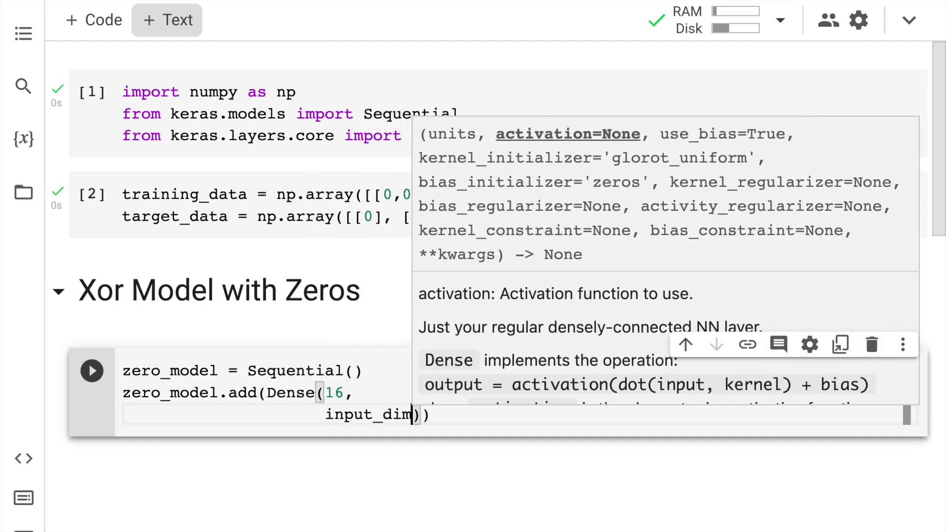
{"action": "type", "text": "=2,"}
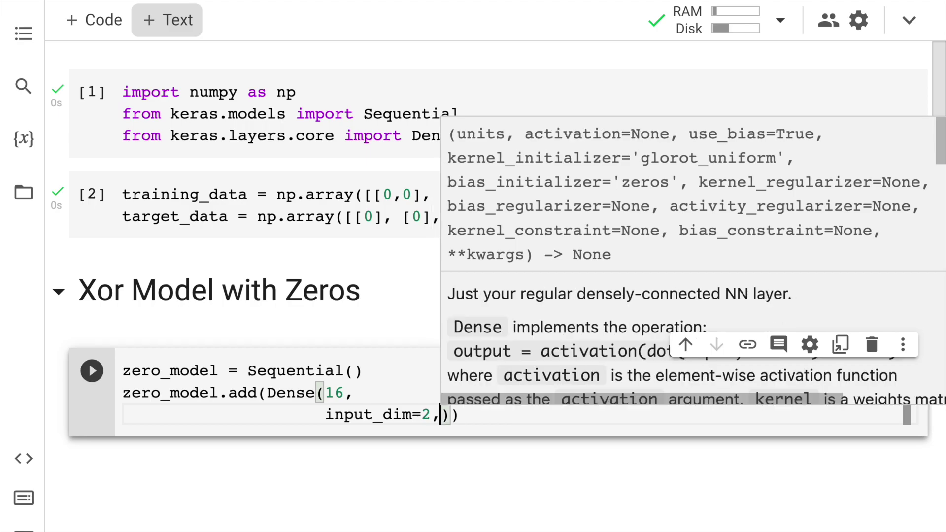
Give the 16-unit Dense layer input_dim=2, activation "relu" and a kernel_initializer argument line
{"action": "key", "text": "Return"}
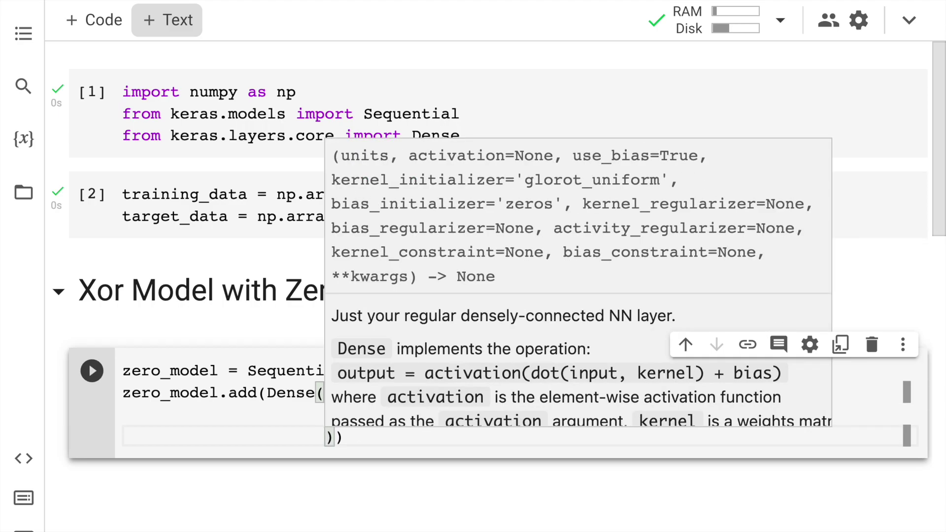
{"action": "type", "text": "activation="}
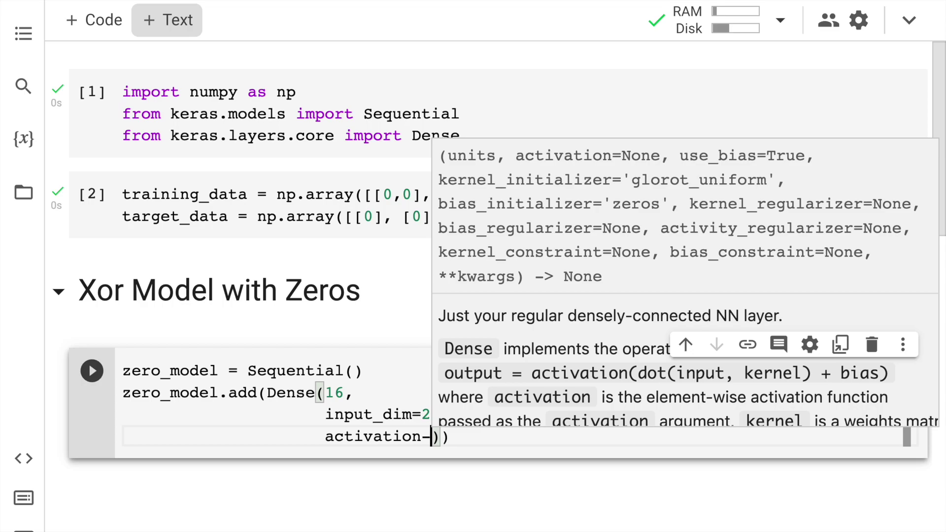
{"action": "type", "text": "\"re"}
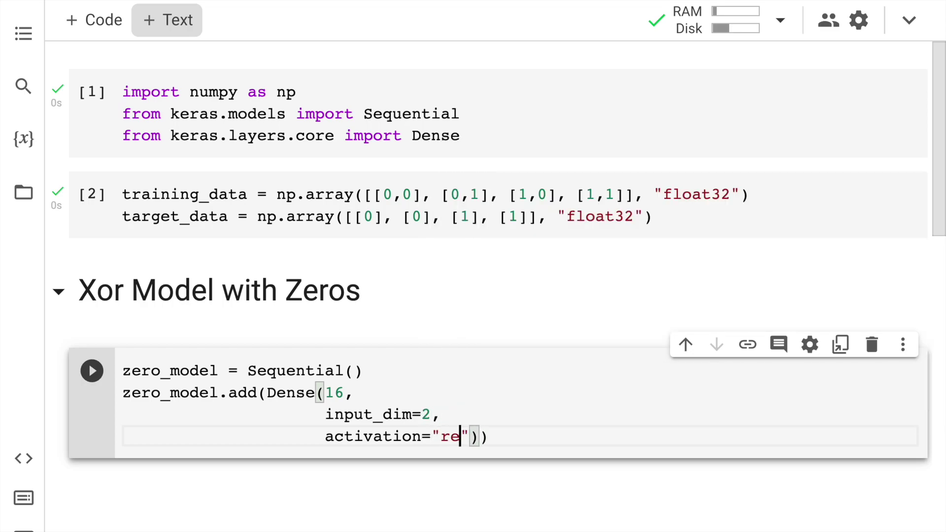
{"action": "type", "text": "lu\","}
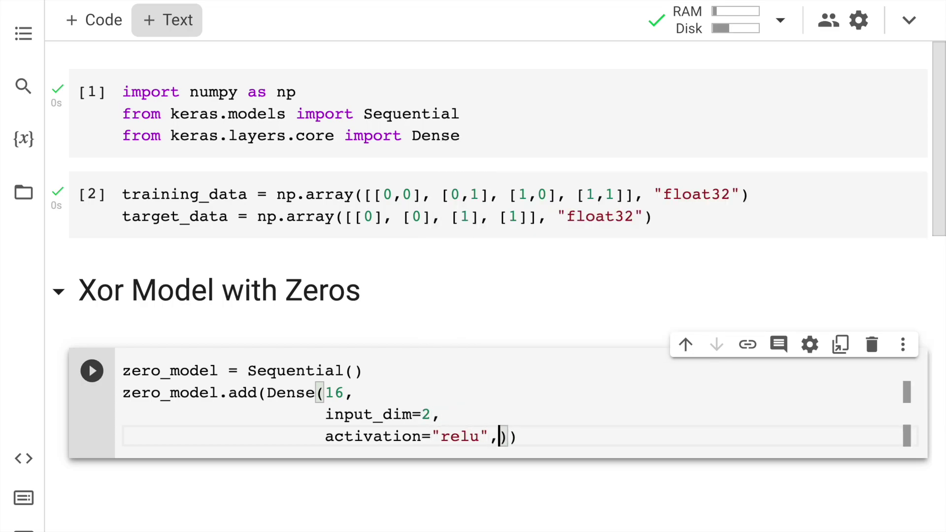
{"action": "key", "text": "Return"}
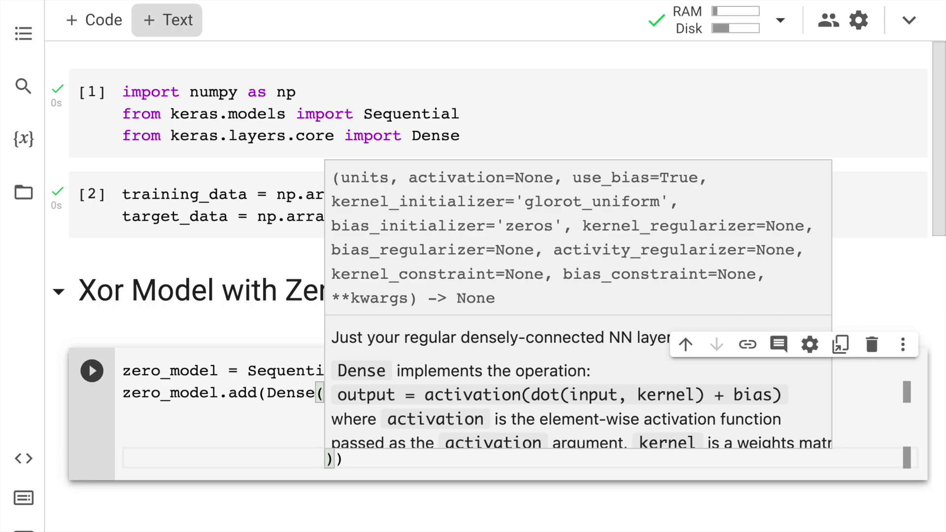
{"action": "type", "text": "ke"}
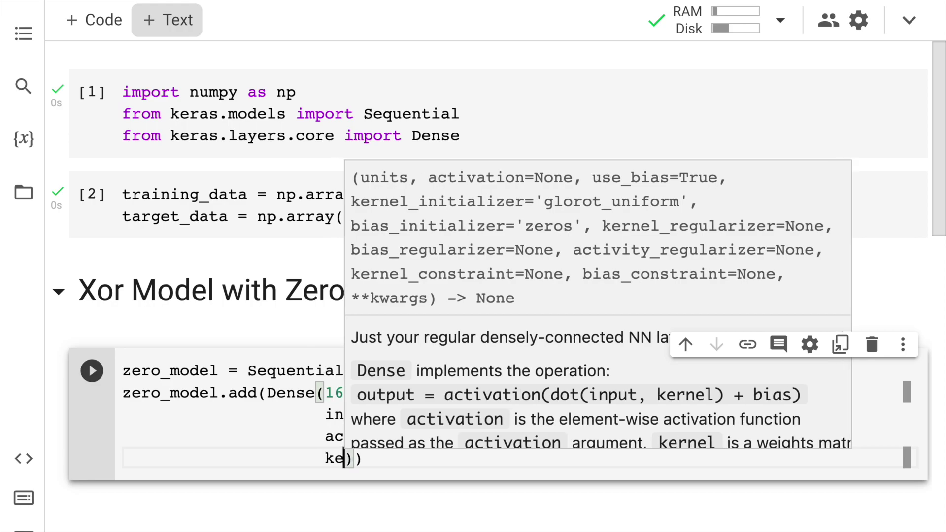
{"action": "type", "text": "rnel_activ"}
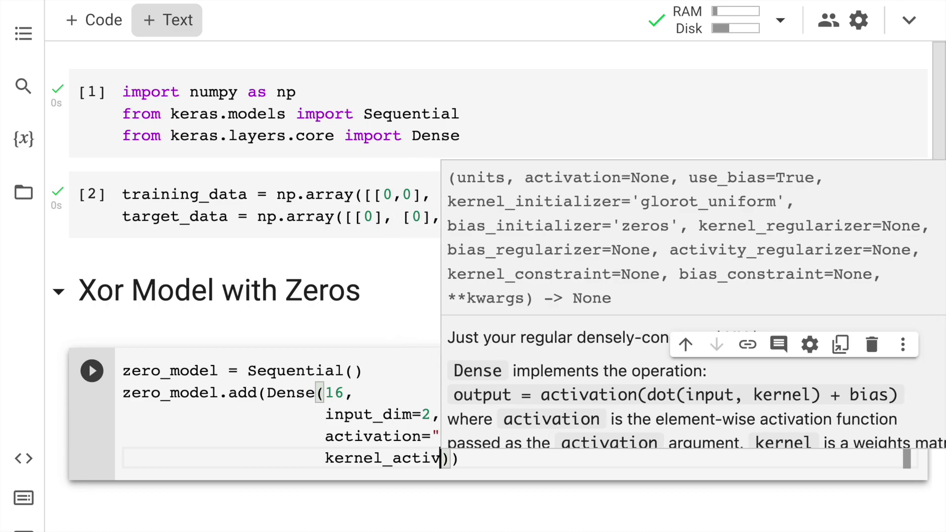
{"action": "type", "text": "ation"}
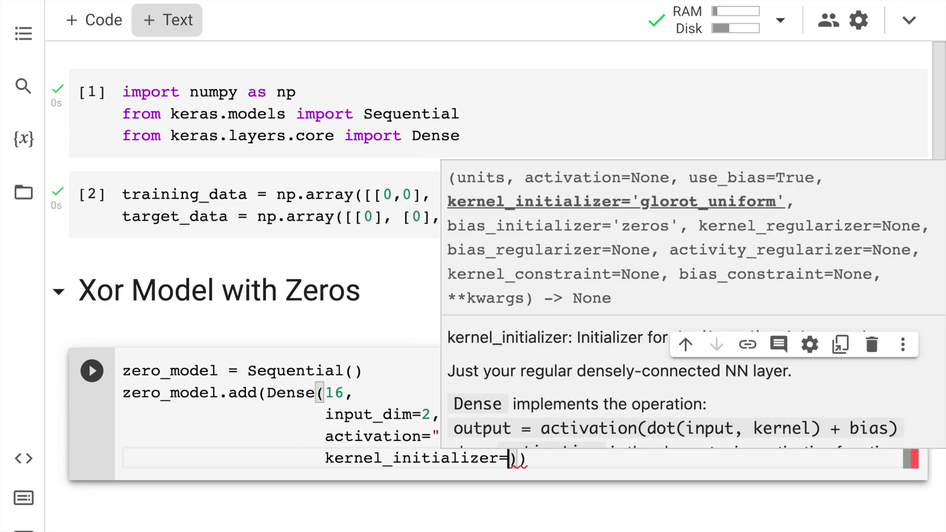
{"action": "type", "text": "'zeros"}
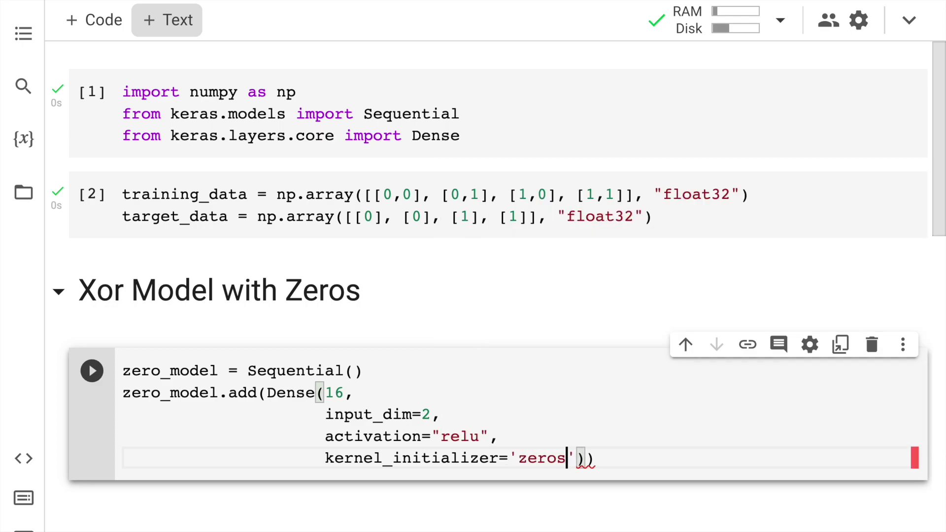
{"action": "type", "text": "'))"}
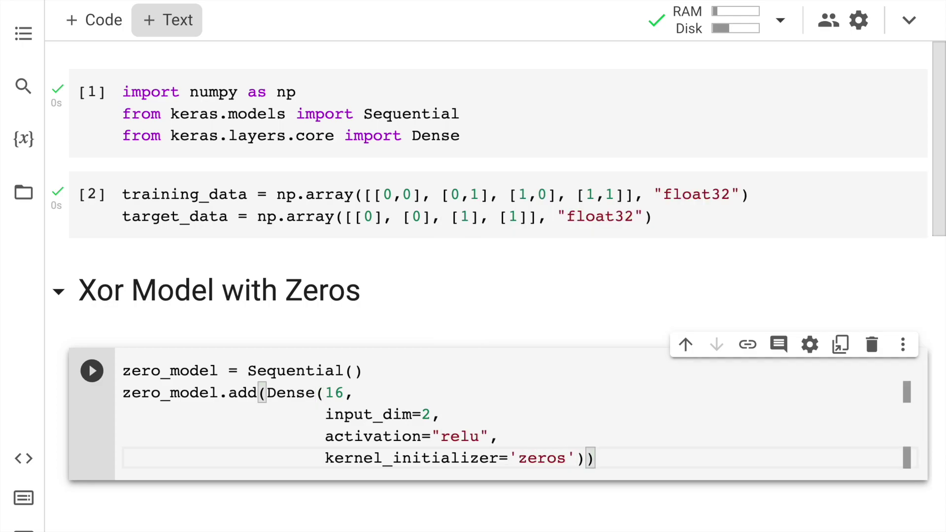
Add zero_model.add(Dense(1, activation="sigmoid")) and run the model definition cell
{"action": "key", "text": "Return"}
{"action": "type", "text": "z"}
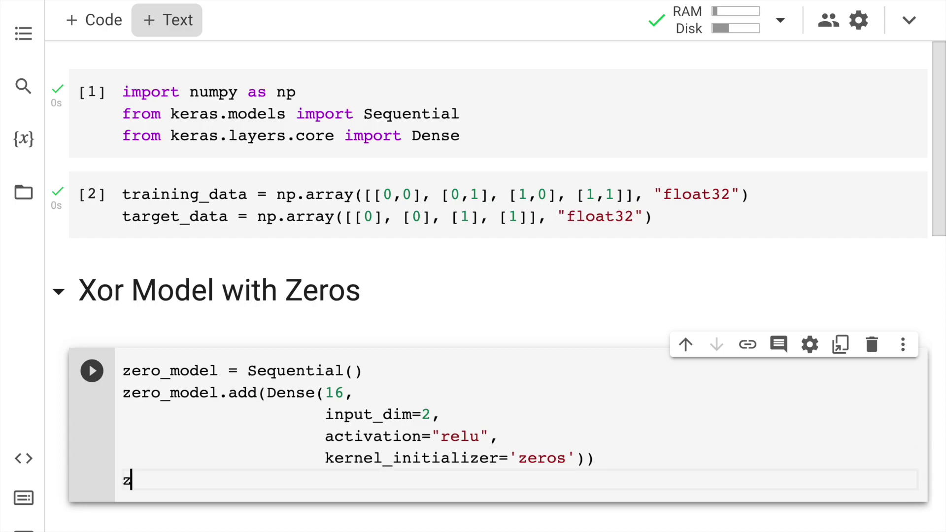
{"action": "type", "text": "ero_"}
{"action": "type", "text": "model.a"}
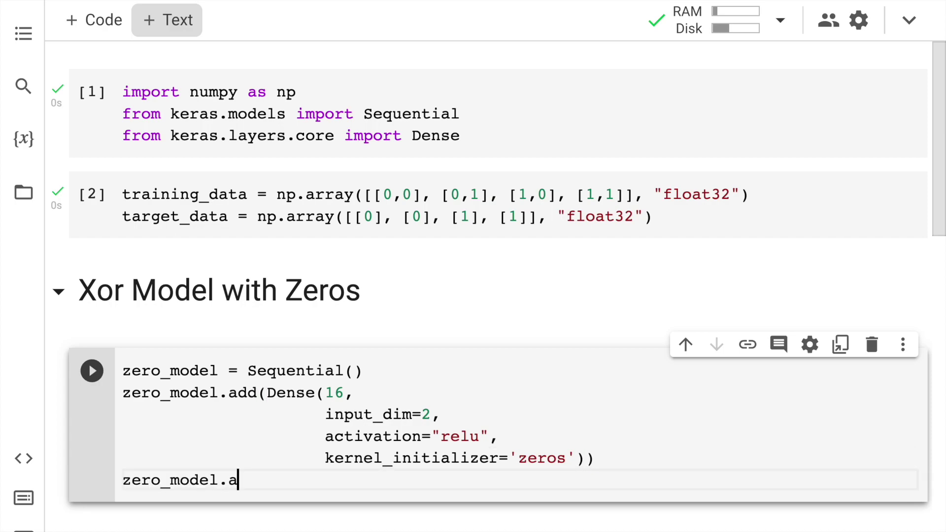
{"action": "type", "text": "dd(Dense"}
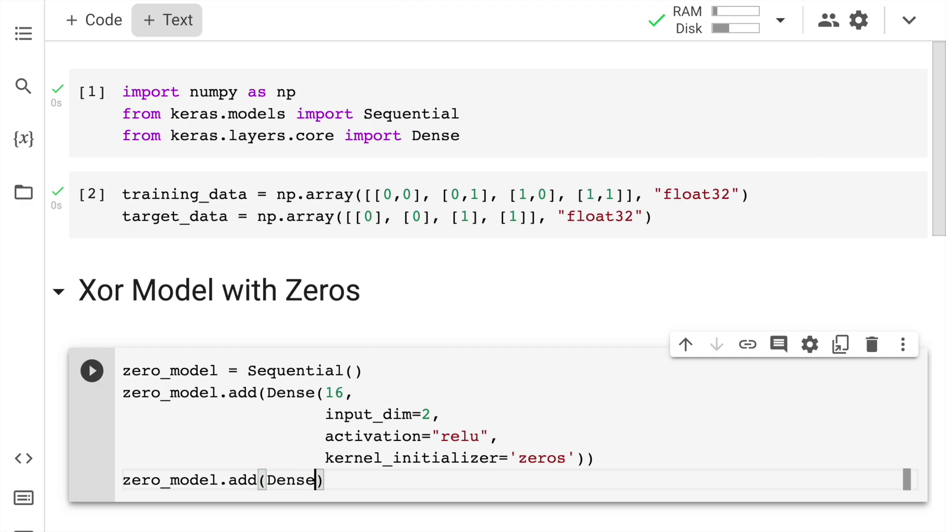
{"action": "type", "text": "(1, "}
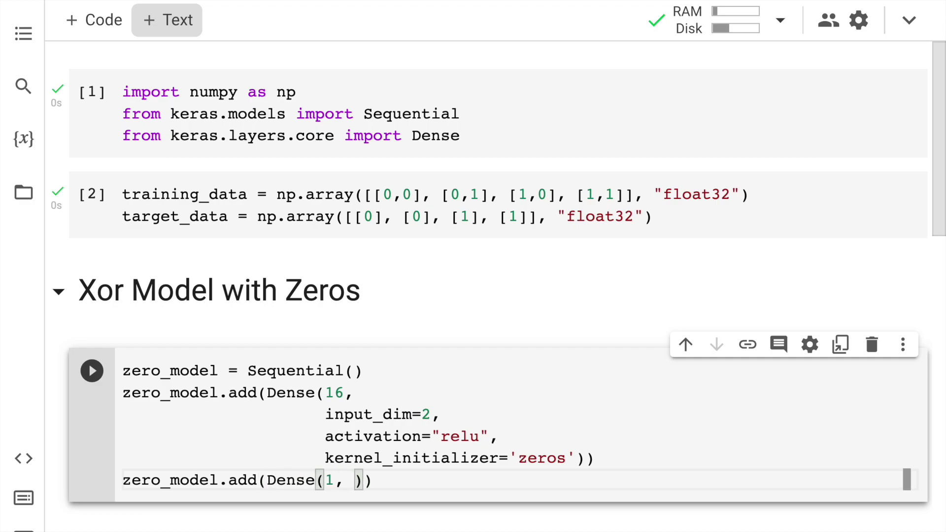
{"action": "type", "text": "activation"}
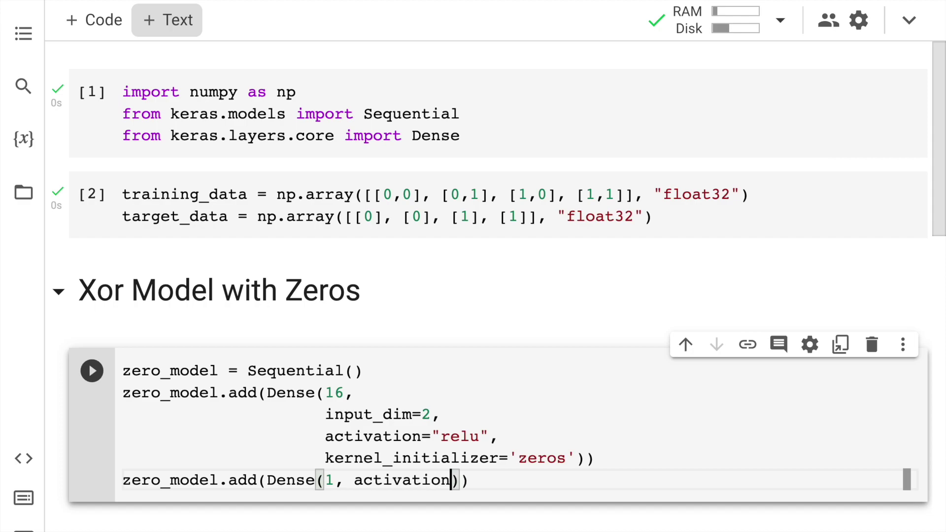
{"action": "type", "text": "="}
{"action": "key", "text": "BackSpace"}
{"action": "type", "text": "=\""}
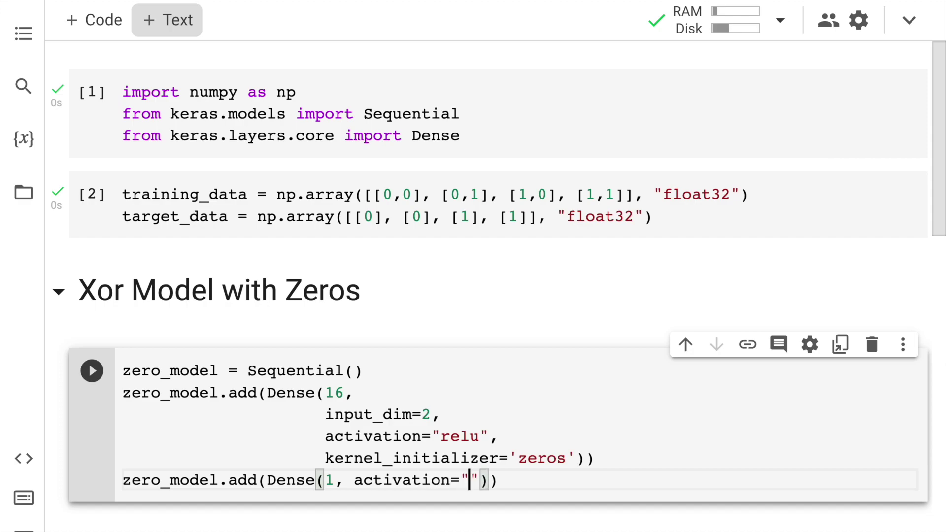
{"action": "type", "text": "sigmoid"}
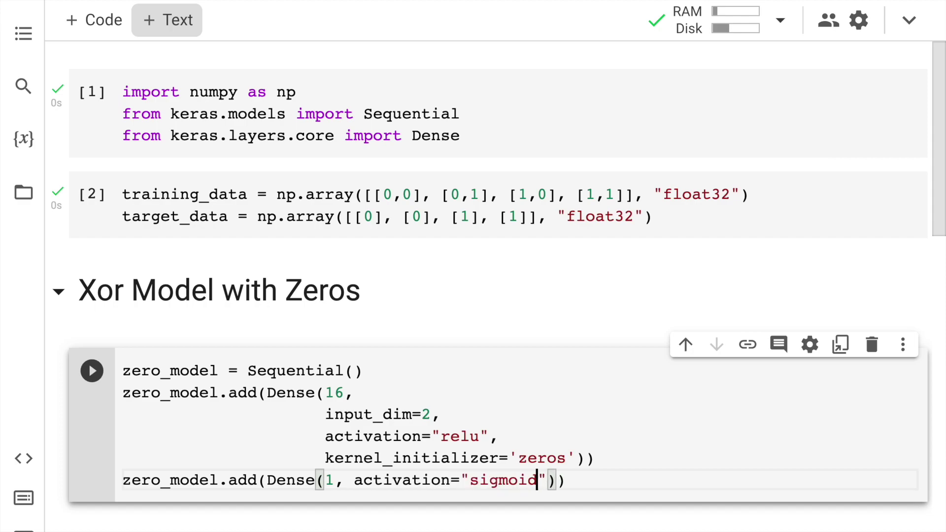
{"action": "key", "text": "shift+Return"}
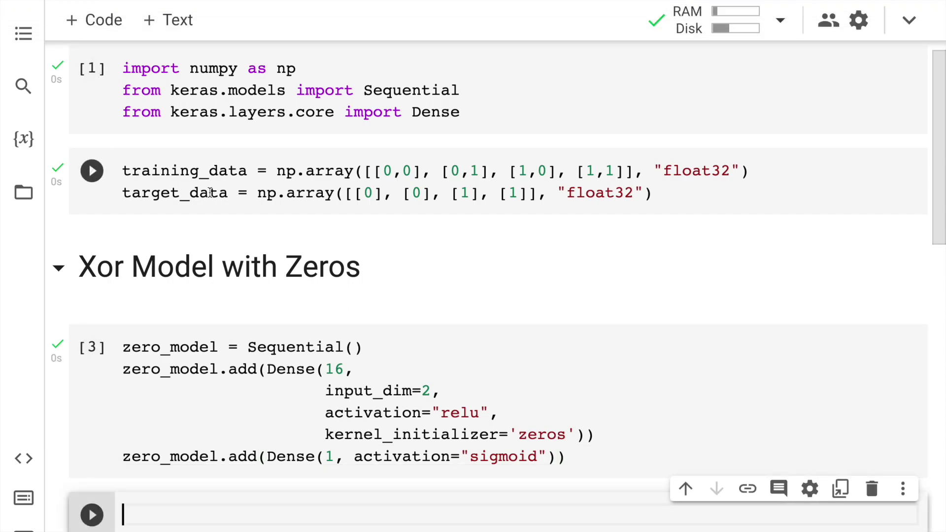
{"action": "scroll", "coordinate": [211, 193], "scroll_direction": "down", "scroll_amount": 2}
{"action": "scroll", "coordinate": [246, 228], "scroll_direction": "down", "scroll_amount": 3}
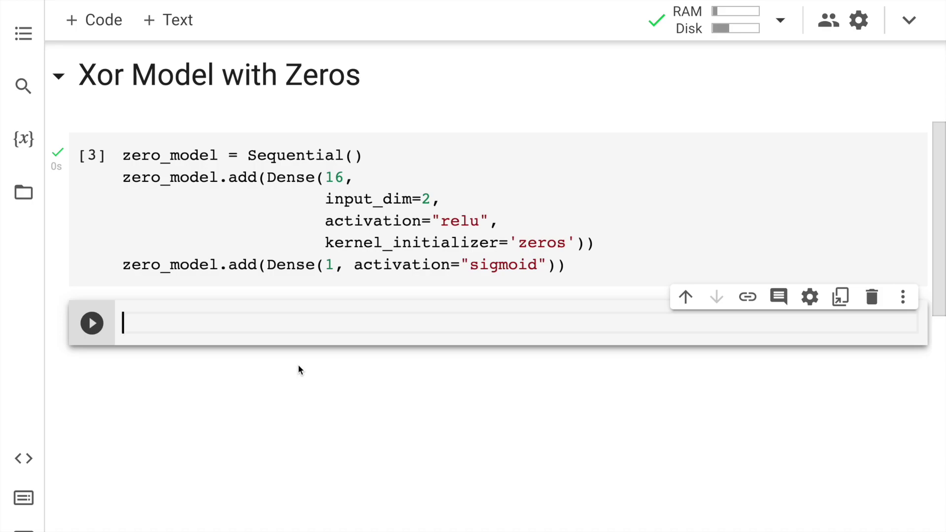
{"action": "type", "text": "ze"}
{"action": "type", "text": "ro_mode"}
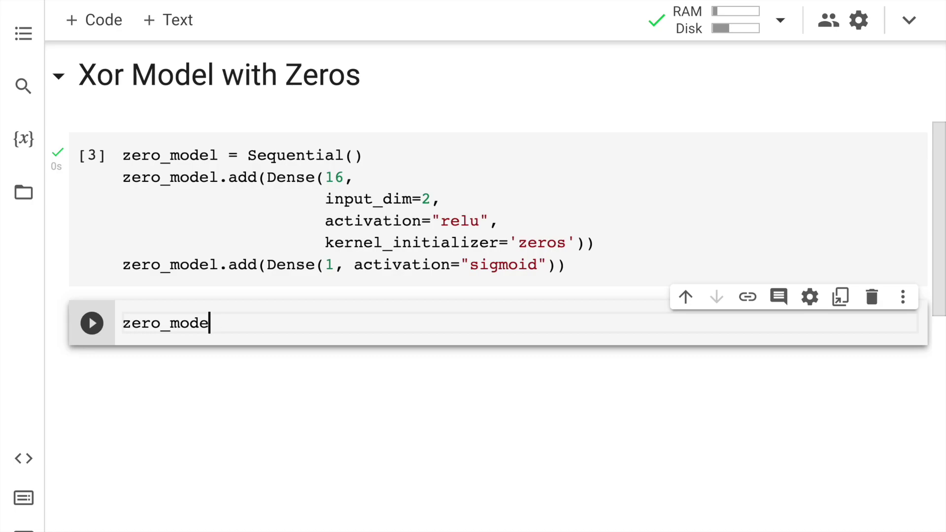
{"action": "type", "text": "l.comp"}
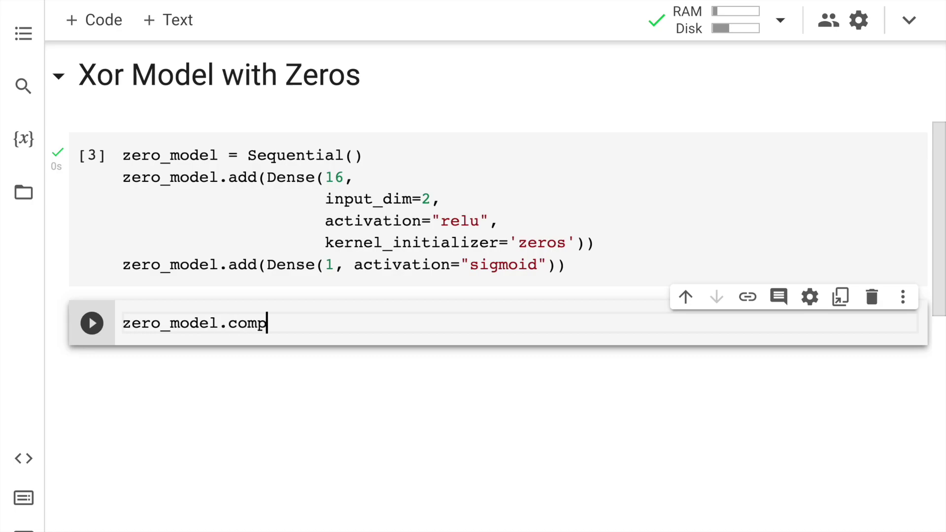
{"action": "type", "text": "ile(l"}
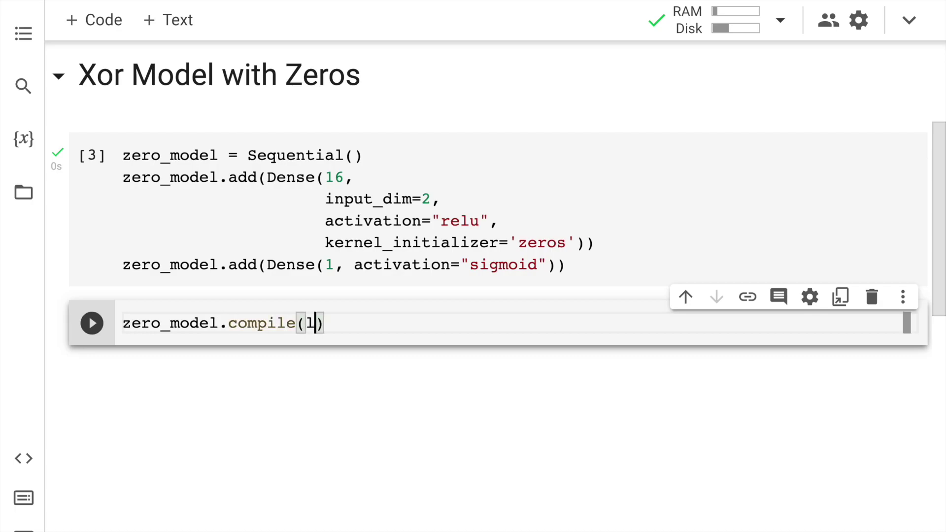
{"action": "type", "text": "oss = \""}
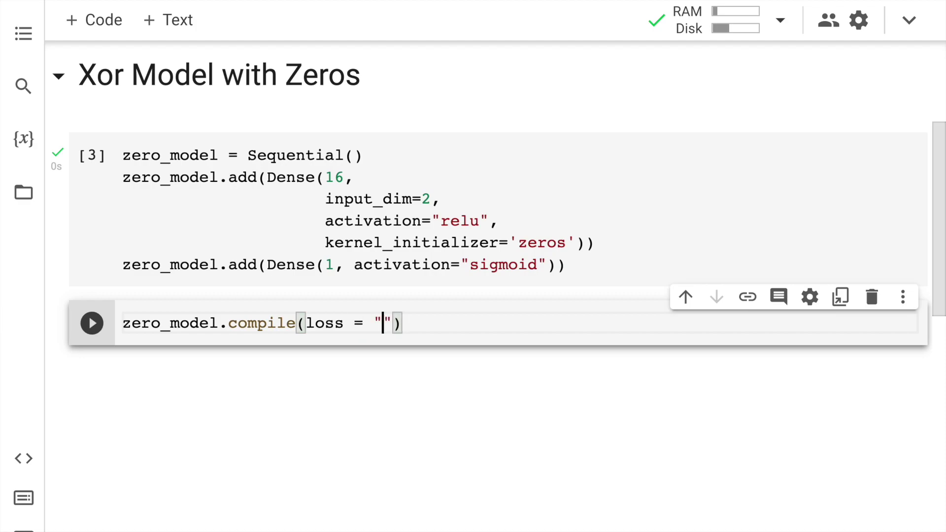
{"action": "type", "text": "mean_squar"}
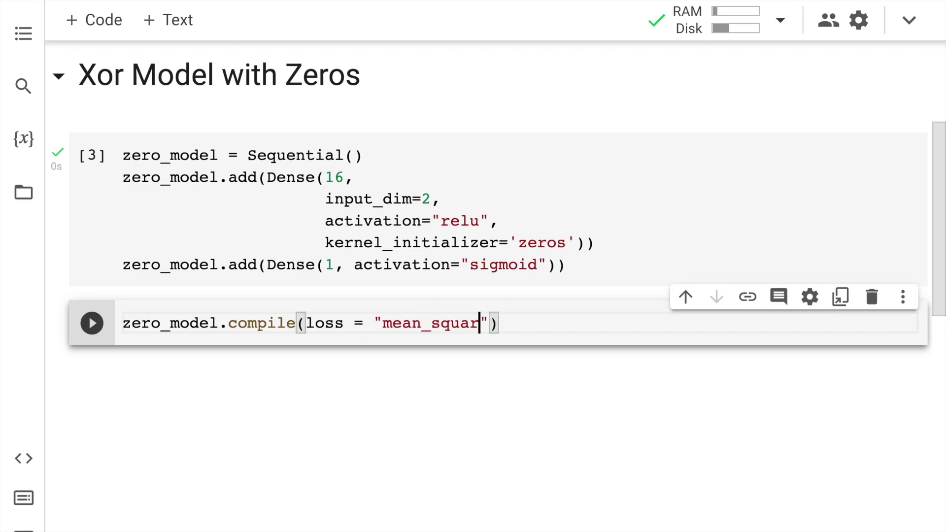
{"action": "type", "text": "ed_error\""}
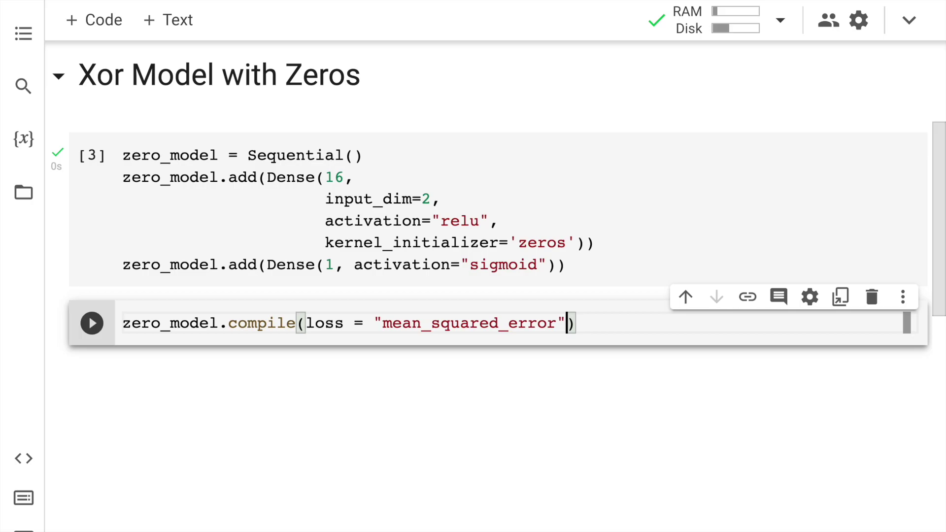
{"action": "type", "text": ","}
Compile zero_model with mean_squared_error loss, adam optimizer and binary_accuracy metric, then run it
{"action": "key", "text": "Return"}
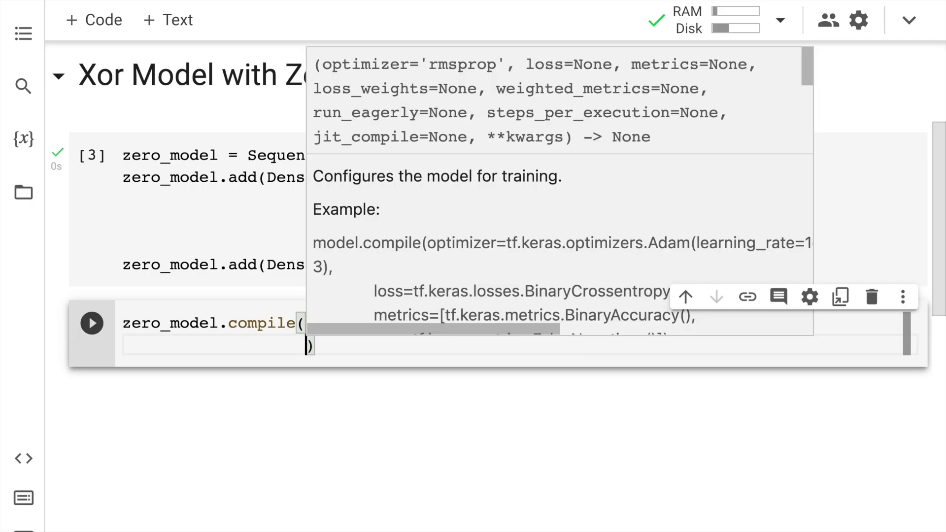
{"action": "type", "text": "op"}
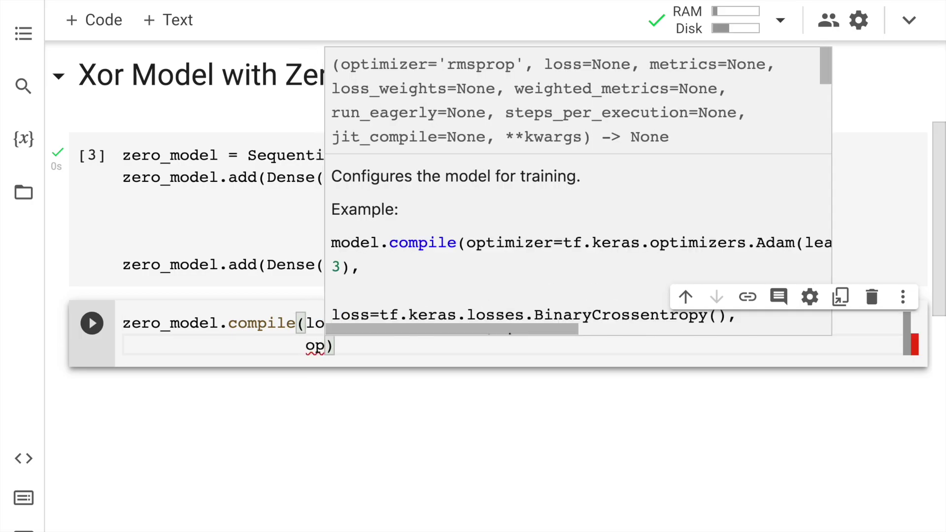
{"action": "type", "text": "timize"}
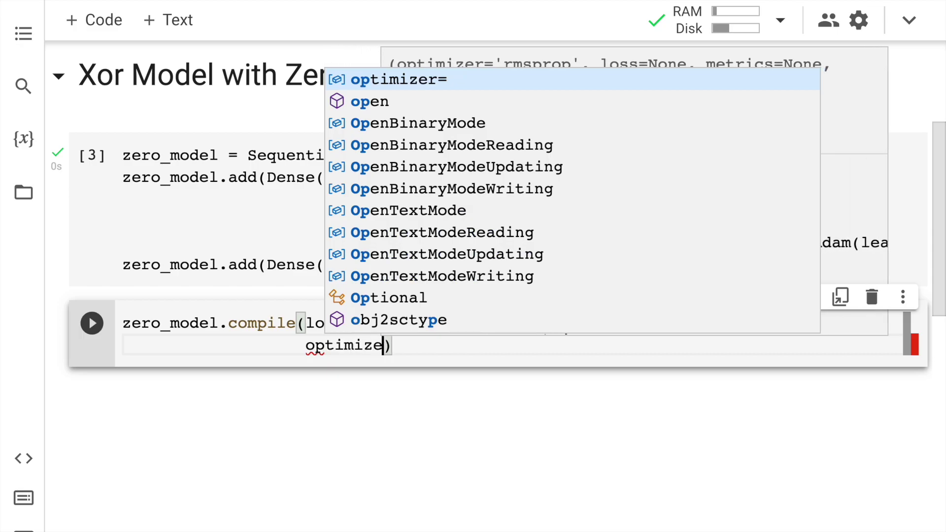
{"action": "type", "text": "r = \""}
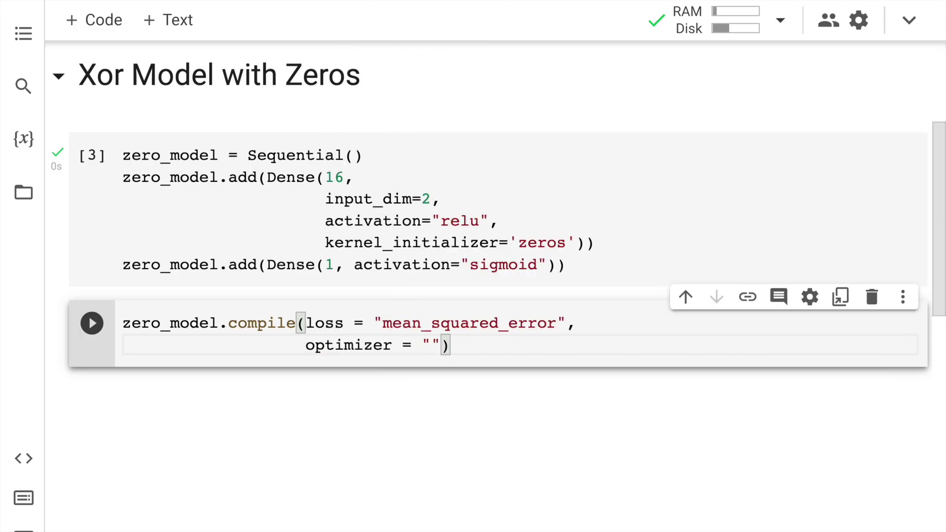
{"action": "type", "text": "adam"}
{"action": "key", "text": "Right"}
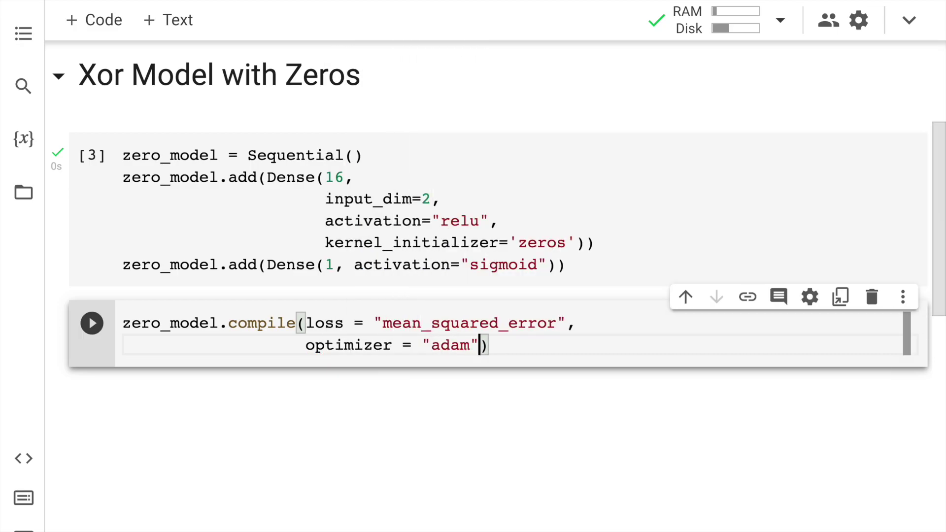
{"action": "type", "text": ","}
{"action": "key", "text": "Return"}
{"action": "type", "text": "metrics="}
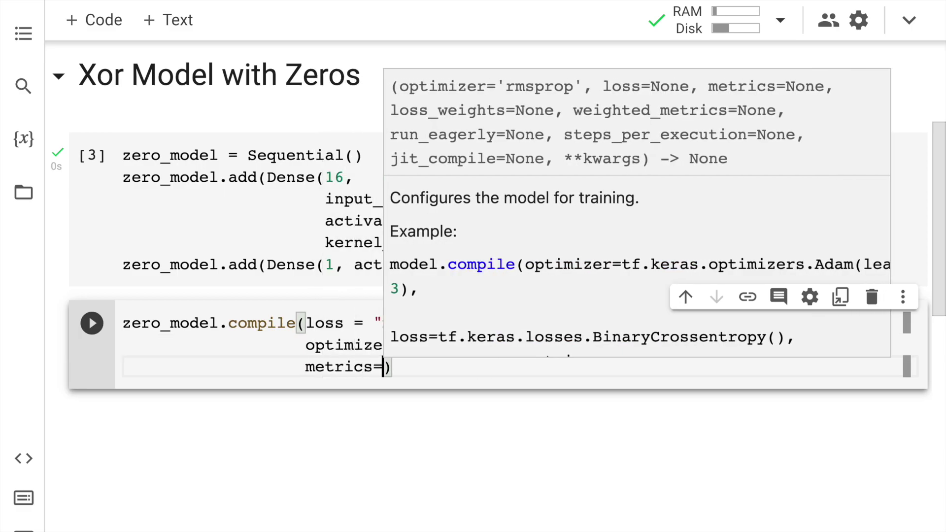
{"action": "type", "text": "[\"binarya"}
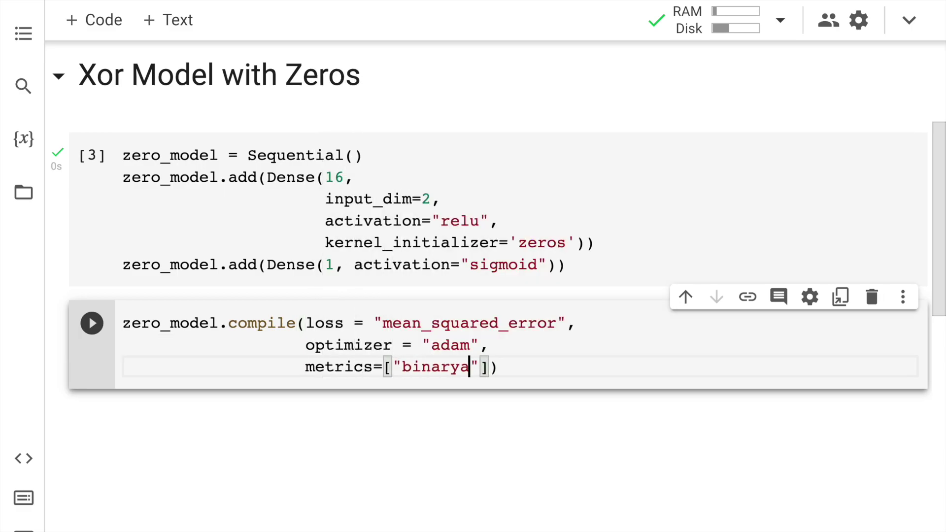
{"action": "key", "text": "BackSpace"}
{"action": "type", "text": "_accura"}
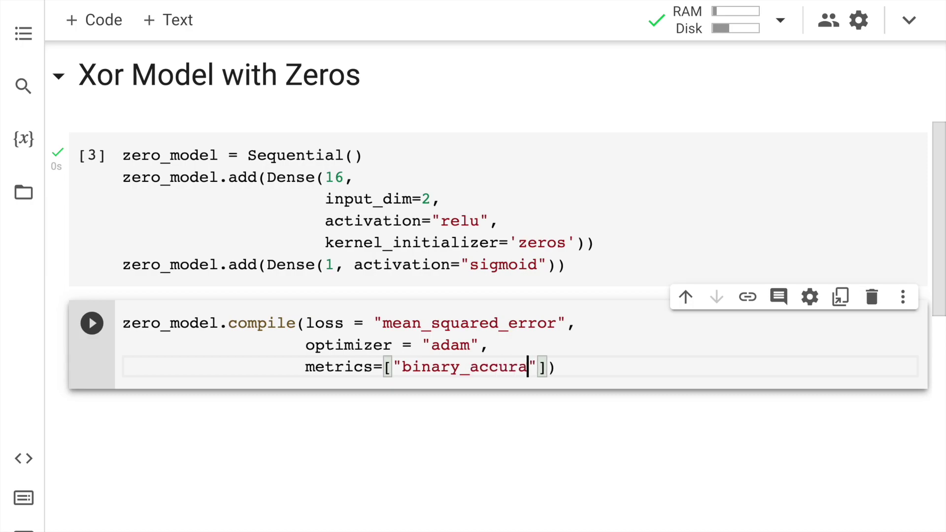
{"action": "type", "text": "cy\"])"}
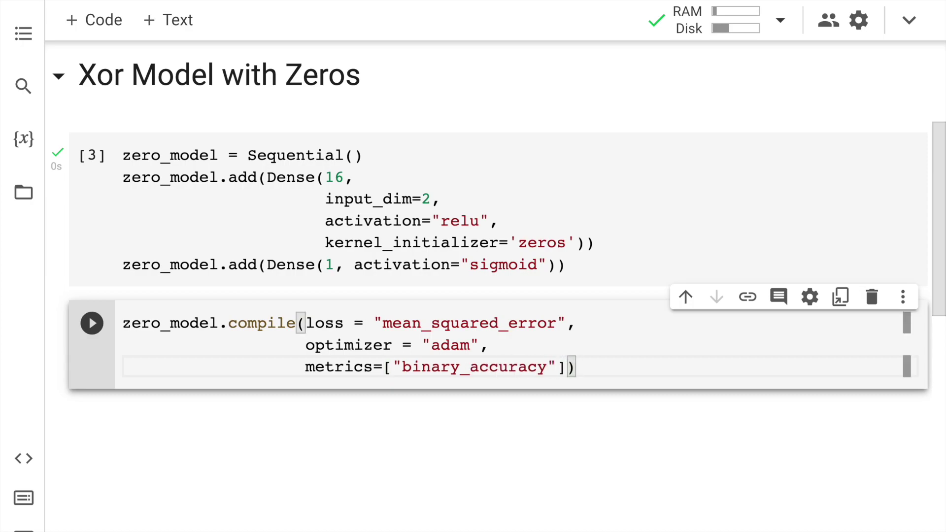
{"action": "key", "text": "alt+Return"}
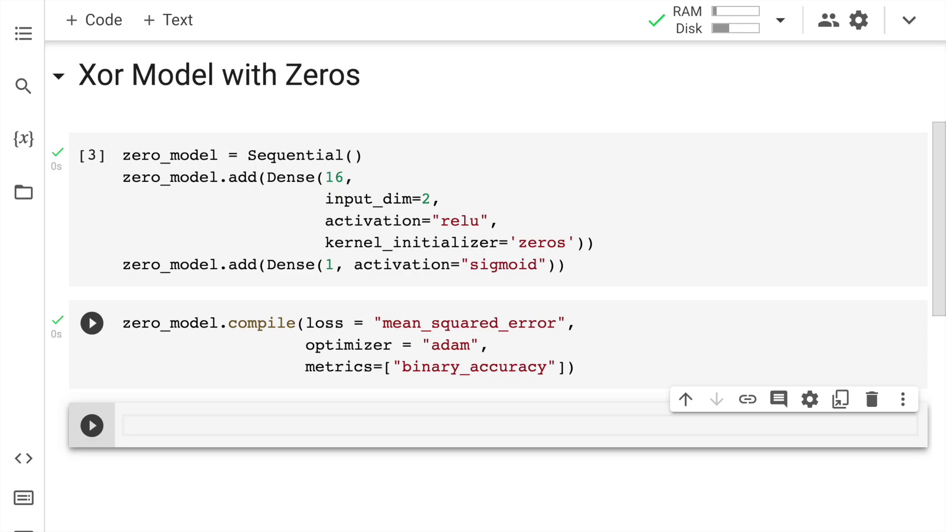
{"action": "type", "text": "zer"}
{"action": "type", "text": "o_model.fit"}
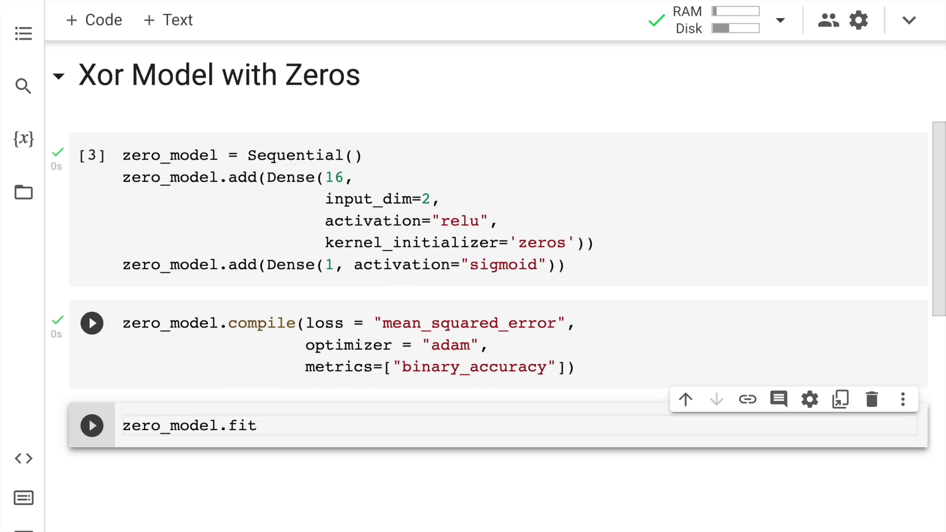
{"action": "type", "text": "("}
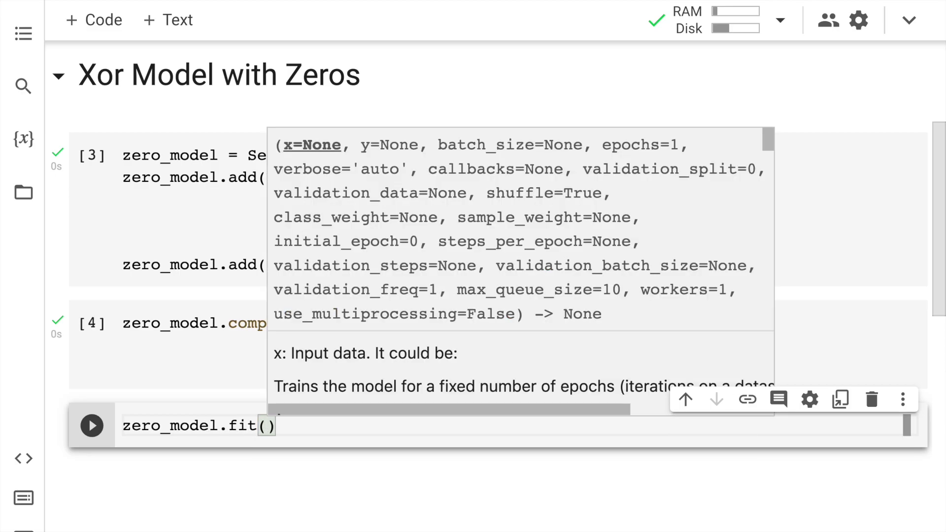
{"action": "type", "text": "training_"}
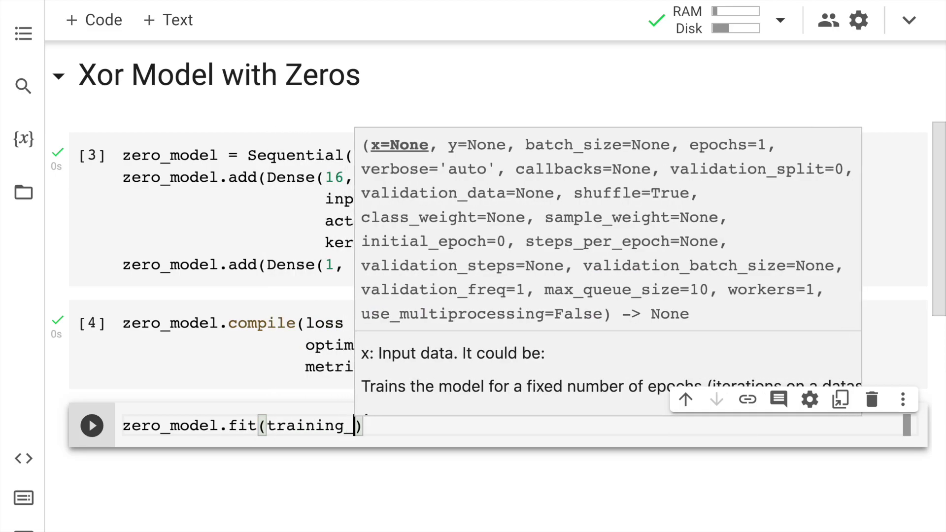
{"action": "type", "text": "data,"}
Write zero_model.fit(training_data, target_data, epoch=200), fix the training_date typo, and run it
{"action": "key", "text": "Return"}
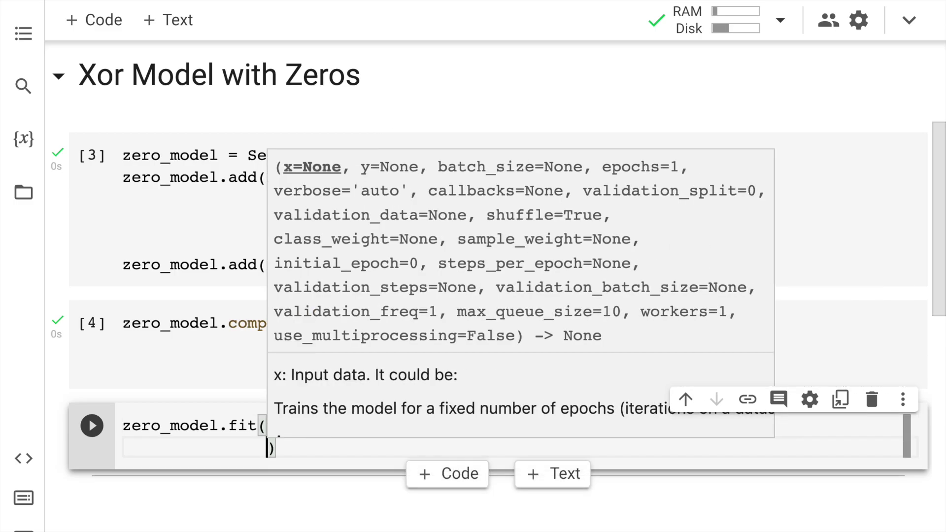
{"action": "type", "text": "target_d"}
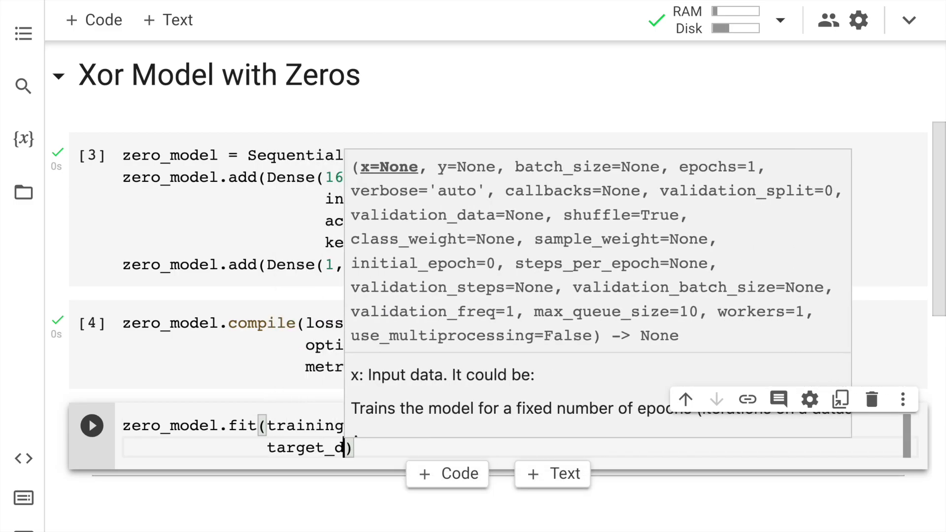
{"action": "type", "text": "ata,"}
{"action": "key", "text": "Return"}
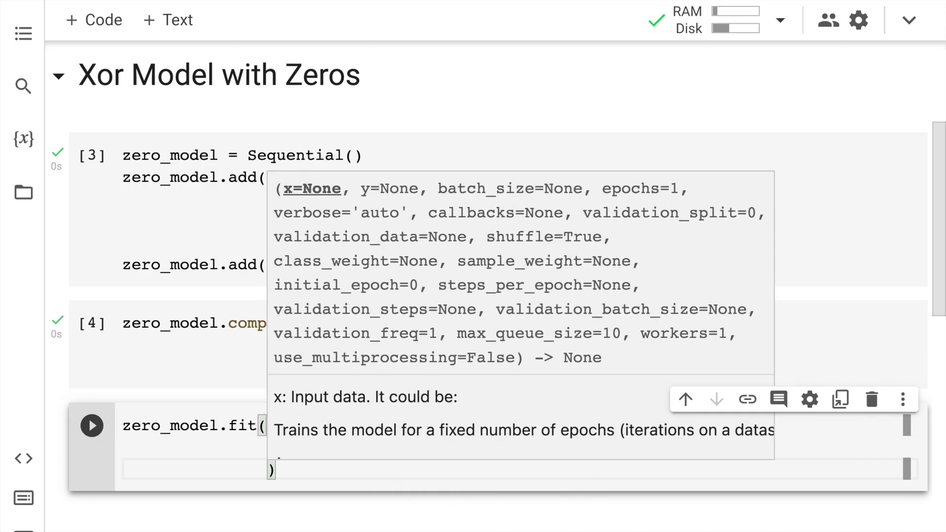
{"action": "type", "text": "epoch="}
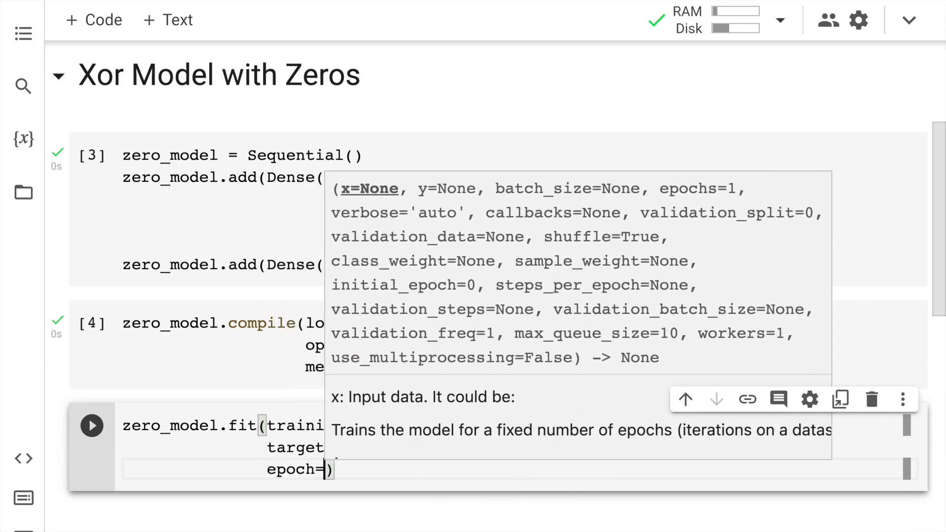
{"action": "type", "text": "200"}
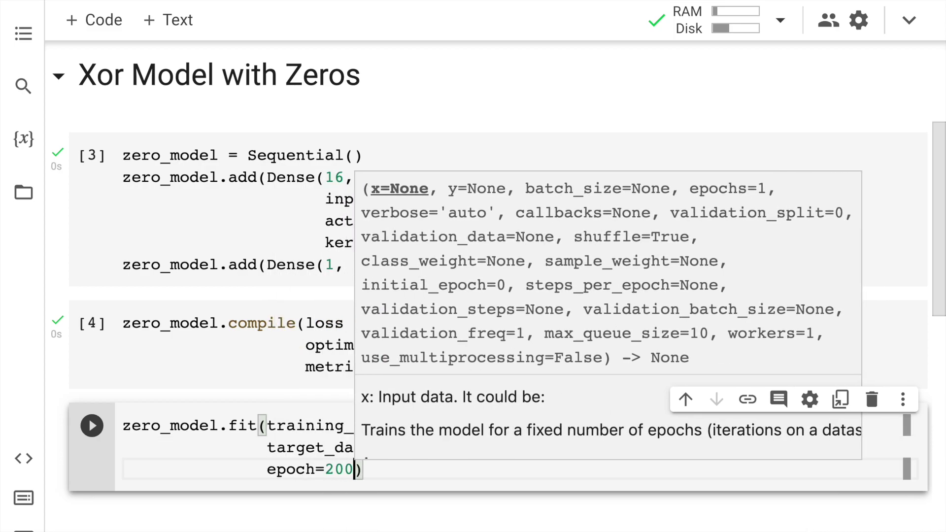
{"action": "scroll", "coordinate": [706, 473], "scroll_direction": "down", "scroll_amount": 1}
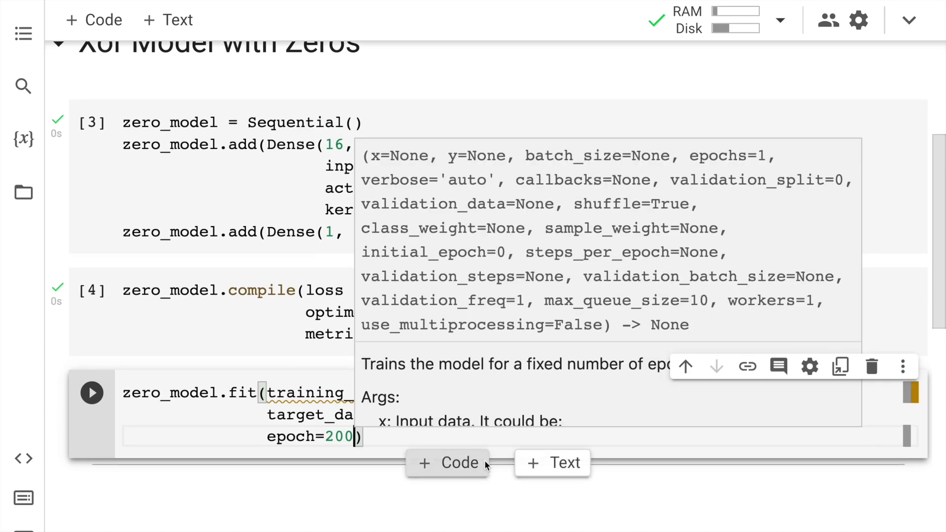
{"action": "left_click", "coordinate": [438, 443]}
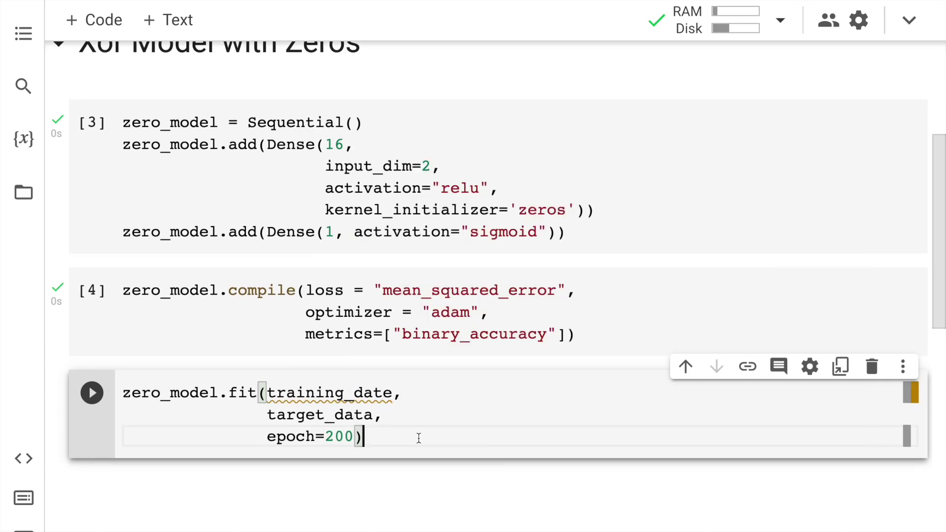
{"action": "double_click", "coordinate": [329, 394]}
{"action": "type", "text": "training_data"}
{"action": "key", "text": "shift+Return"}
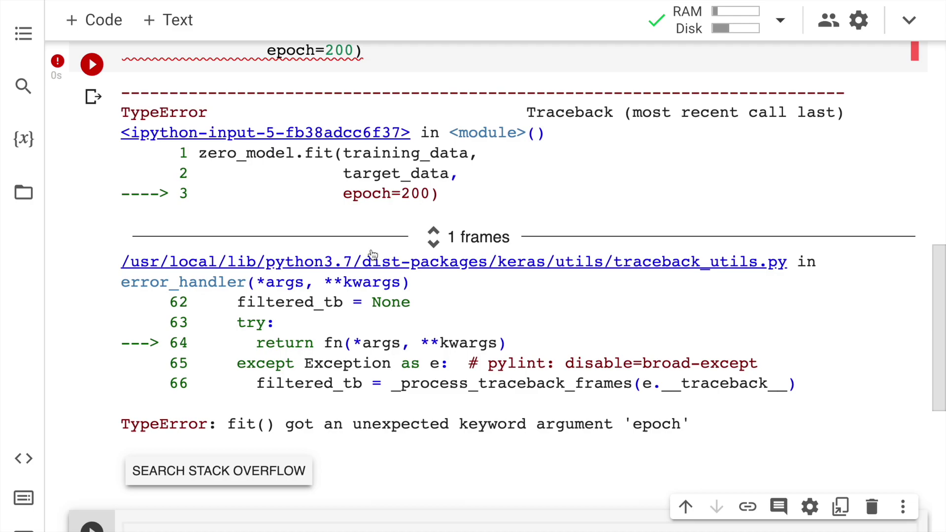
{"action": "scroll", "coordinate": [373, 255], "scroll_direction": "up", "scroll_amount": 3}
Change epoch to epochs=200 in the fit call and rerun the training
{"action": "left_click", "coordinate": [315, 172]}
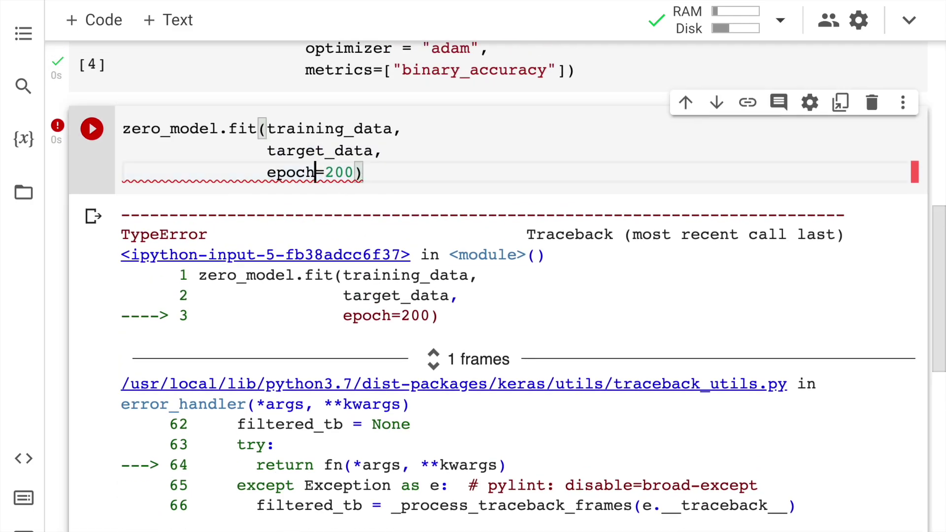
{"action": "type", "text": "s"}
{"action": "key", "text": "shift+Return"}
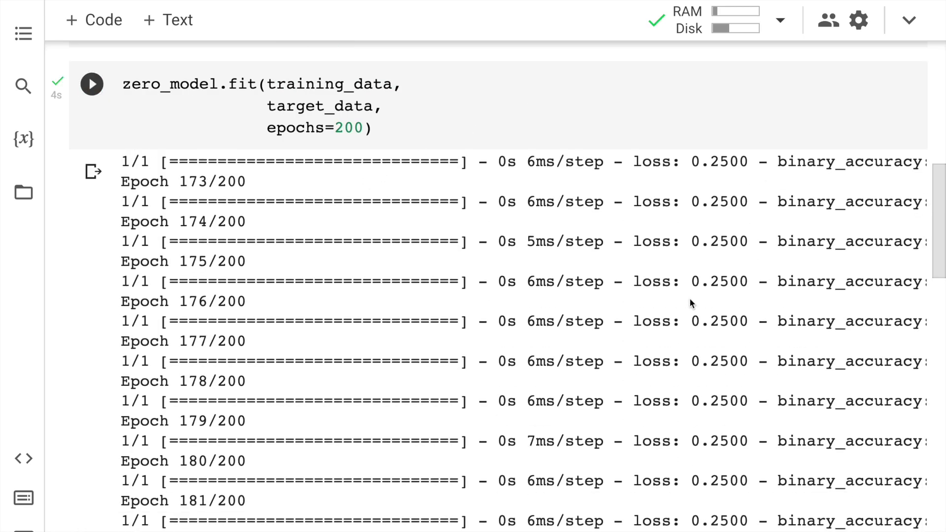
{"action": "scroll", "coordinate": [690, 299], "scroll_direction": "down", "scroll_amount": 2}
{"action": "scroll", "coordinate": [690, 298], "scroll_direction": "down", "scroll_amount": 3}
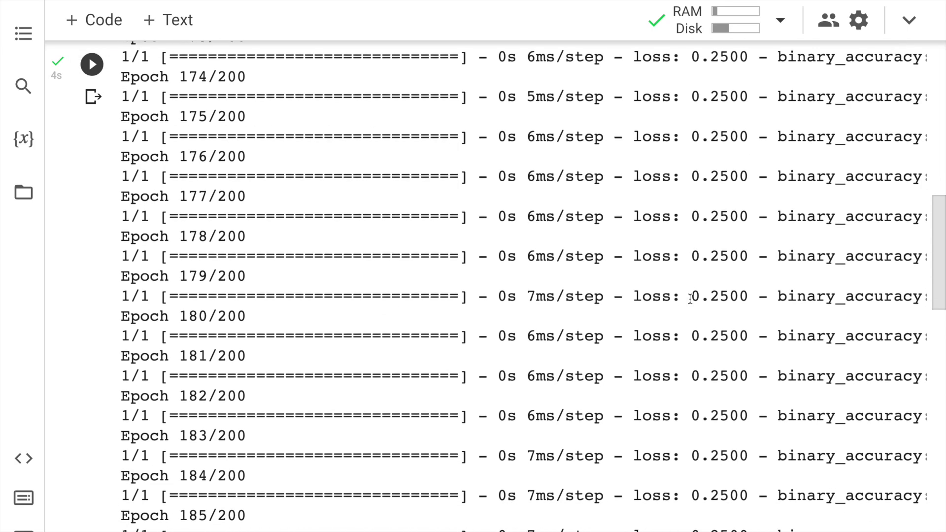
{"action": "scroll", "coordinate": [631, 319], "scroll_direction": "right", "scroll_amount": 2}
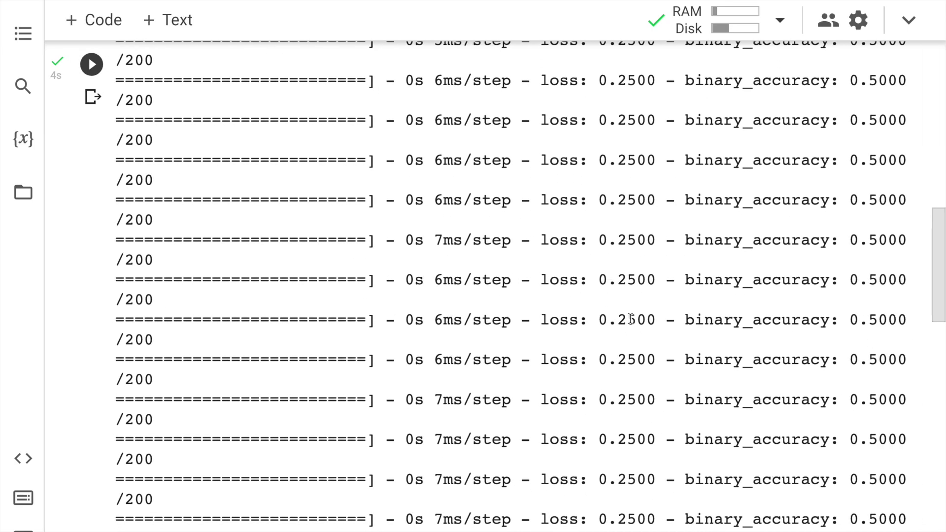
{"action": "scroll", "coordinate": [631, 320], "scroll_direction": "down", "scroll_amount": 2}
{"action": "scroll", "coordinate": [756, 375], "scroll_direction": "down", "scroll_amount": 2}
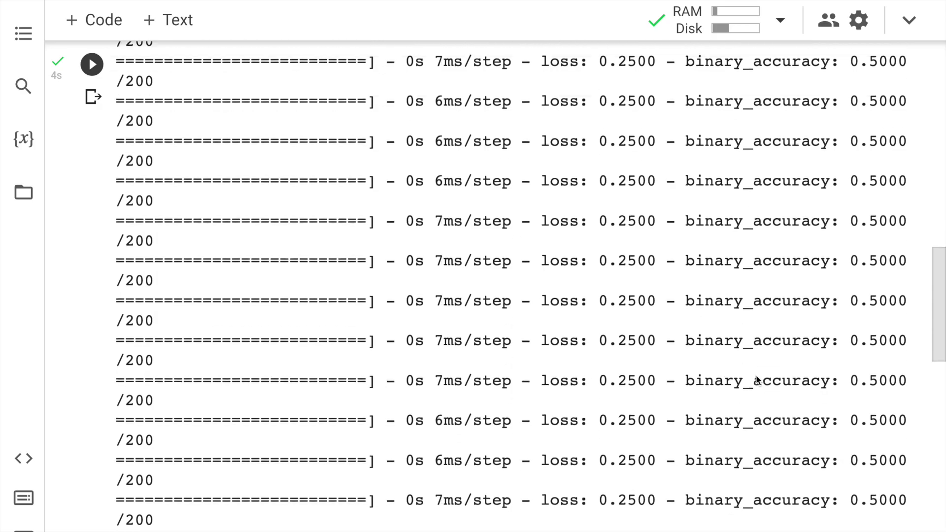
{"action": "scroll", "coordinate": [798, 385], "scroll_direction": "down", "scroll_amount": 1}
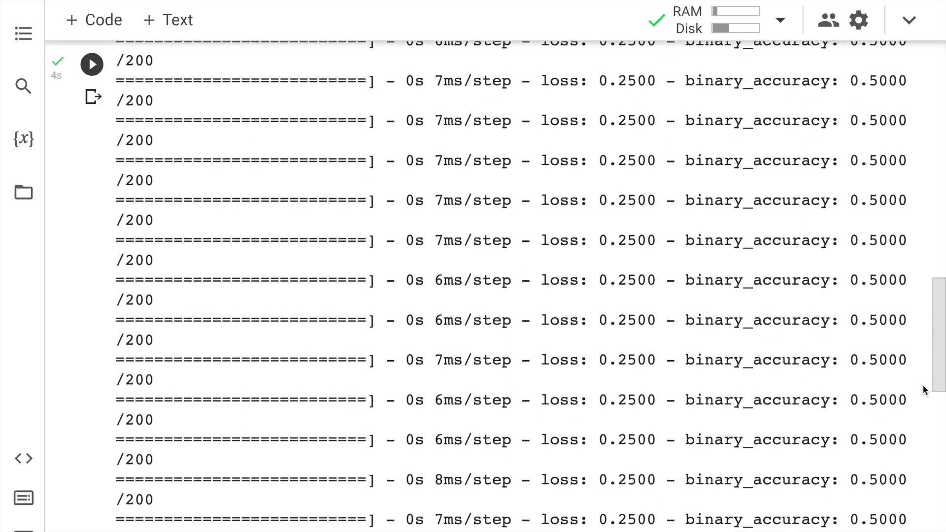
{"action": "scroll", "coordinate": [923, 384], "scroll_direction": "down", "scroll_amount": 1}
{"action": "scroll", "coordinate": [923, 383], "scroll_direction": "down", "scroll_amount": 2}
{"action": "scroll", "coordinate": [922, 383], "scroll_direction": "down", "scroll_amount": 3}
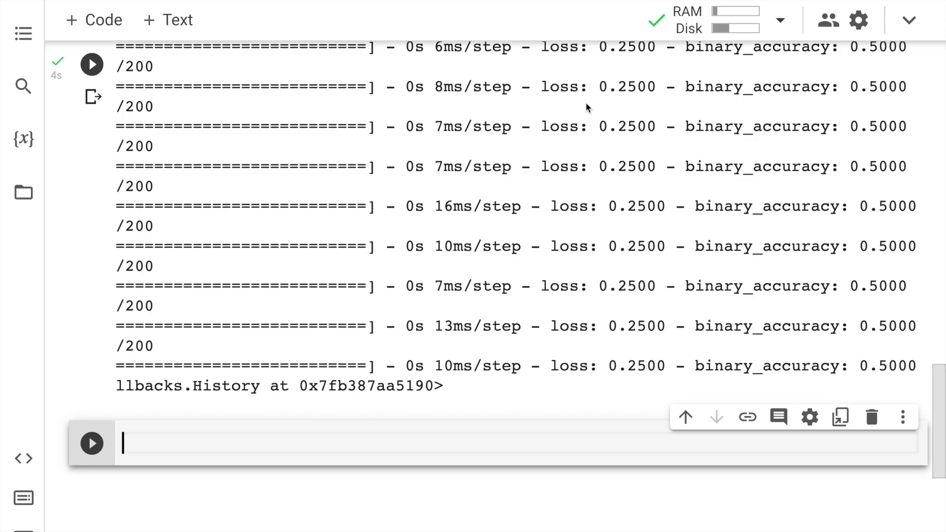
{"action": "left_click", "coordinate": [598, 76]}
Insert an empty text cell below the blank code cell after the zero-model training log
{"action": "left_click_drag", "start_coordinate": [599, 77], "coordinate": [676, 358]}
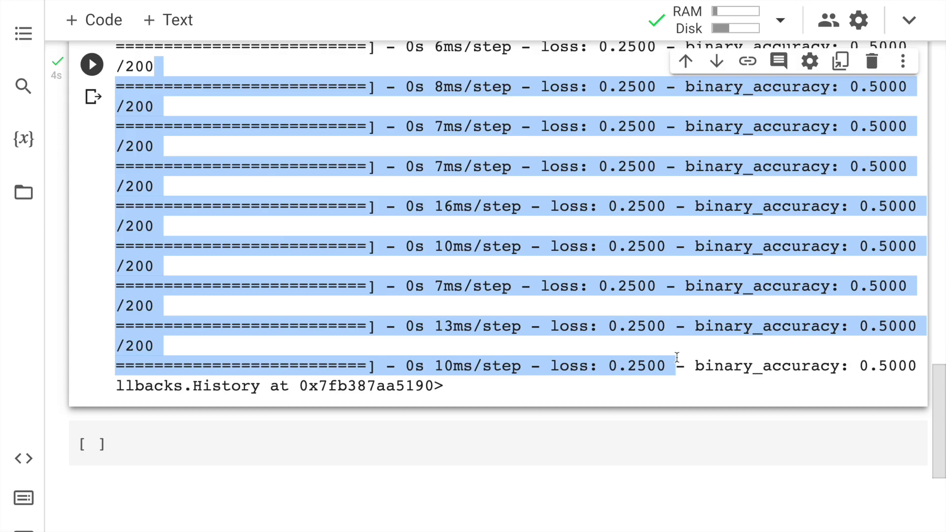
{"action": "left_click", "coordinate": [517, 444]}
{"action": "left_click", "coordinate": [169, 19]}
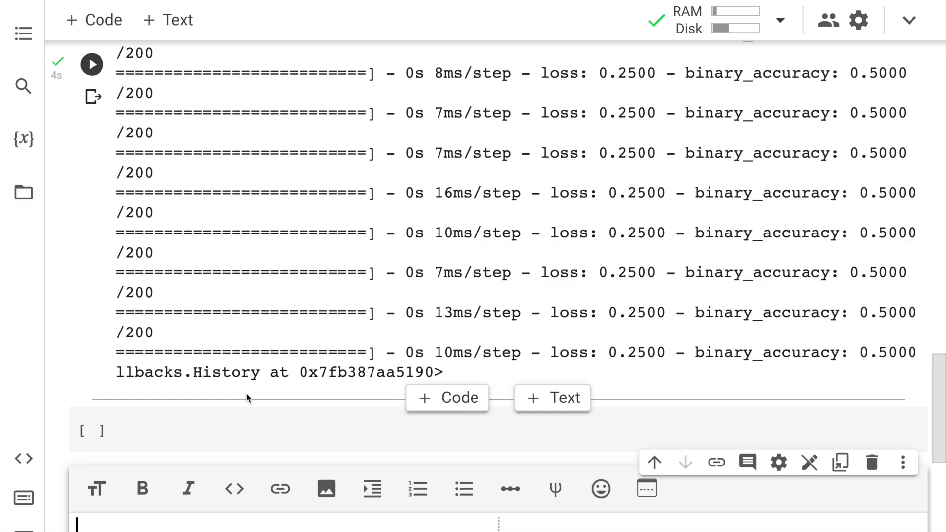
{"action": "type", "text": "# Model"}
{"action": "type", "text": " with Ra"}
Correct the typing and render the '# Model with Random Weights' heading
{"action": "key", "text": "BackSpace"}
{"action": "key", "text": "BackSpace"}
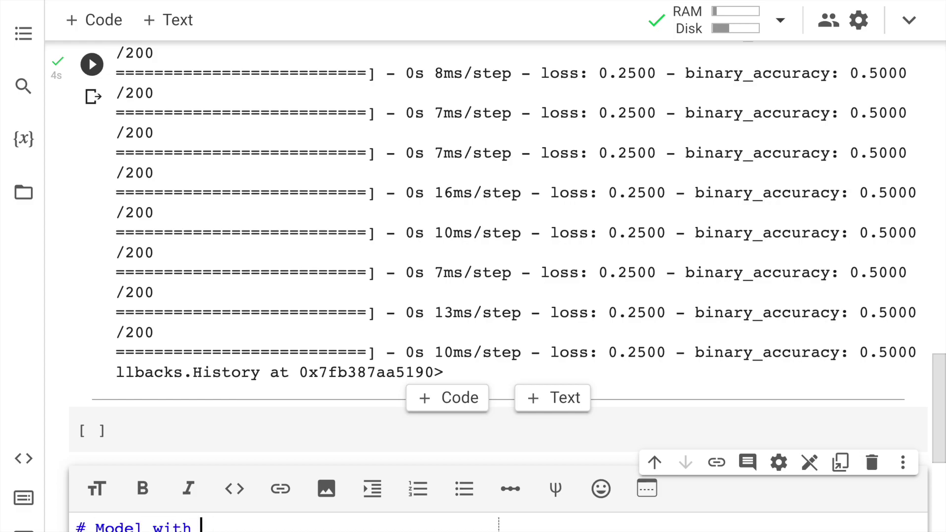
{"action": "type", "text": "ra"}
{"action": "key", "text": "BackSpace"}
{"action": "key", "text": "BackSpace"}
{"action": "type", "text": "Ra"}
{"action": "type", "text": "ndom Weights"}
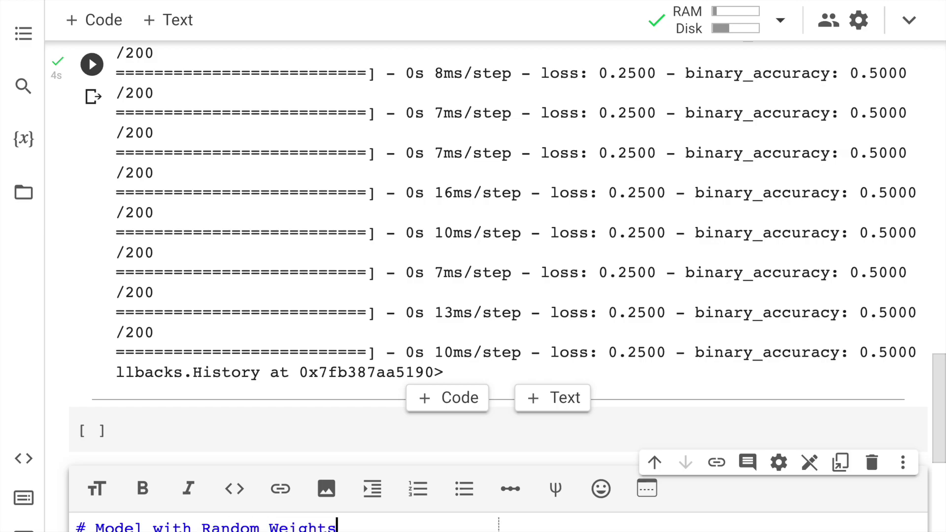
{"action": "key", "text": "shift+Return"}
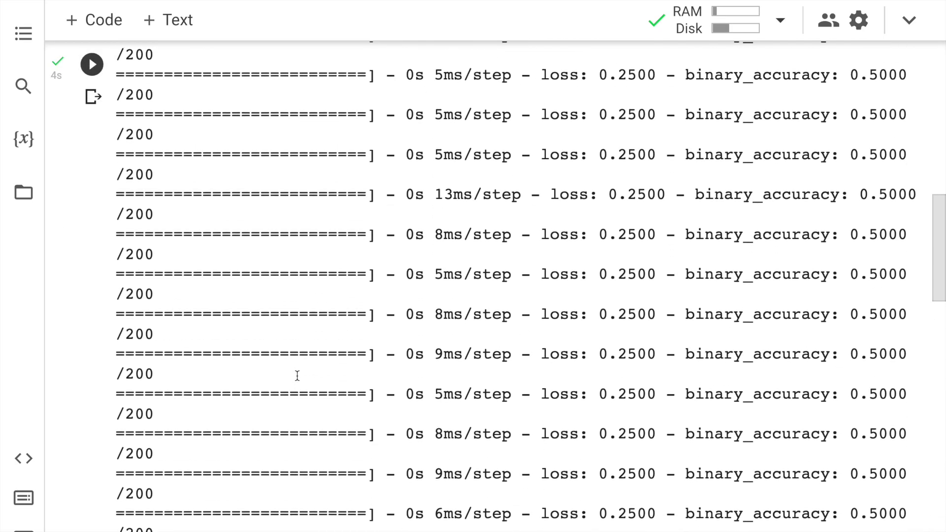
{"action": "scroll", "coordinate": [534, 315], "scroll_direction": "down", "scroll_amount": 3}
{"action": "scroll", "coordinate": [906, 283], "scroll_direction": "down", "scroll_amount": 5}
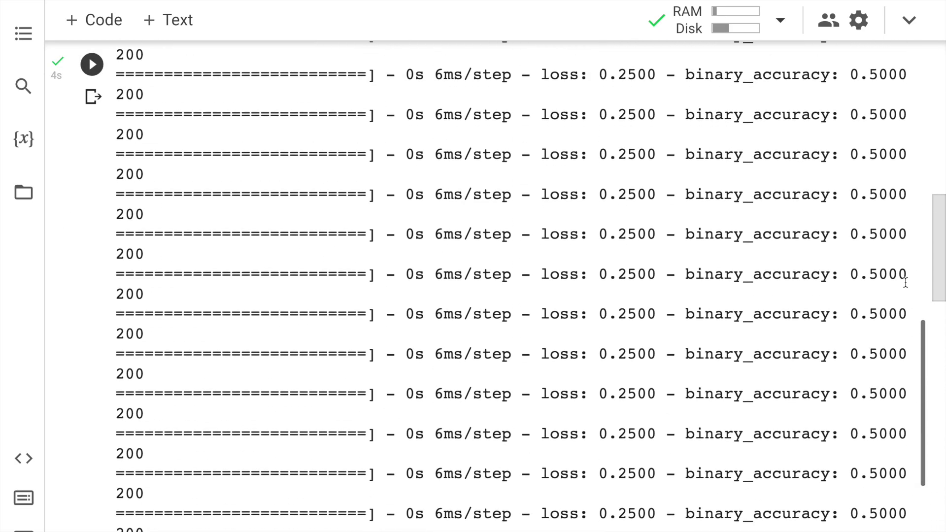
{"action": "scroll", "coordinate": [905, 283], "scroll_direction": "down", "scroll_amount": 5}
{"action": "scroll", "coordinate": [905, 283], "scroll_direction": "up", "scroll_amount": 3}
{"action": "scroll", "coordinate": [905, 285], "scroll_direction": "up", "scroll_amount": 3}
{"action": "scroll", "coordinate": [900, 288], "scroll_direction": "up", "scroll_amount": 10}
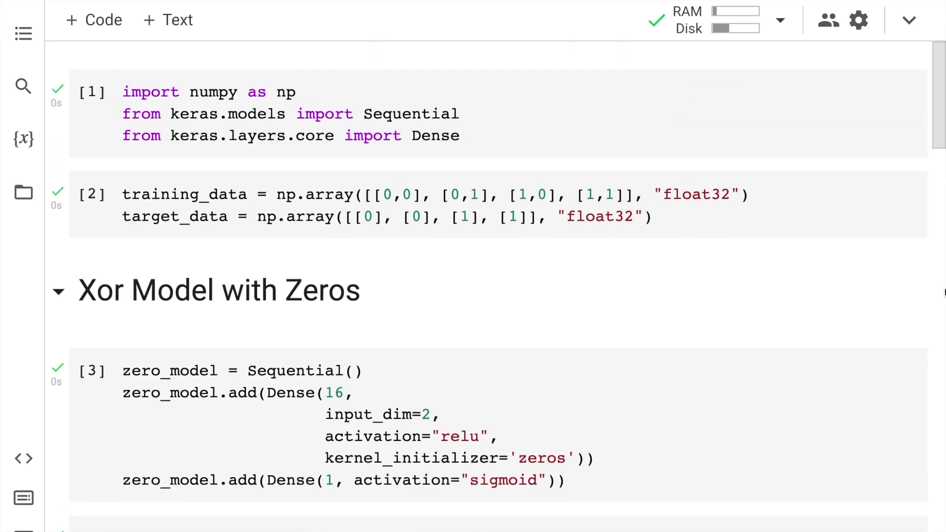
Copy the zero_model definition code into the empty cell under the new heading
{"action": "left_click", "coordinate": [628, 394]}
{"action": "key", "text": "ctrl+a"}
{"action": "key", "text": "ctrl+c"}
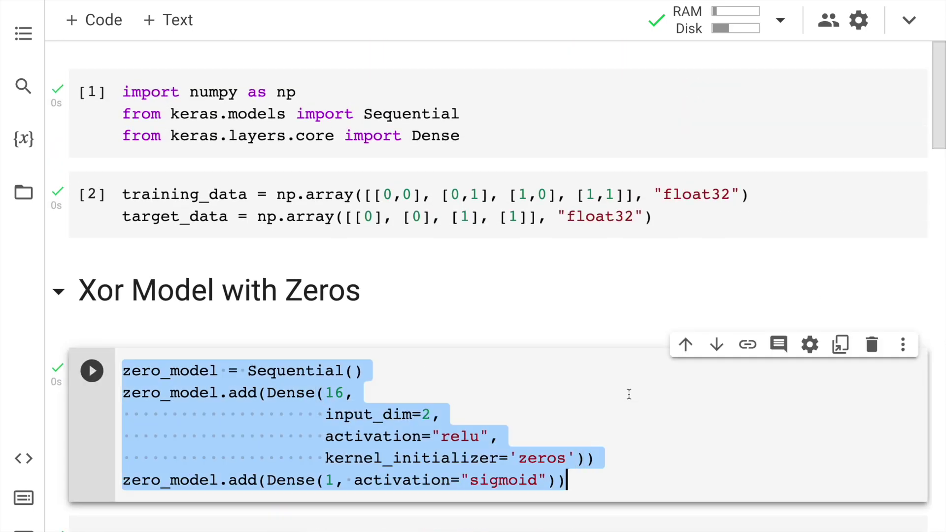
{"action": "key", "text": "shift+Return"}
{"action": "scroll", "coordinate": [644, 447], "scroll_direction": "down", "scroll_amount": 4}
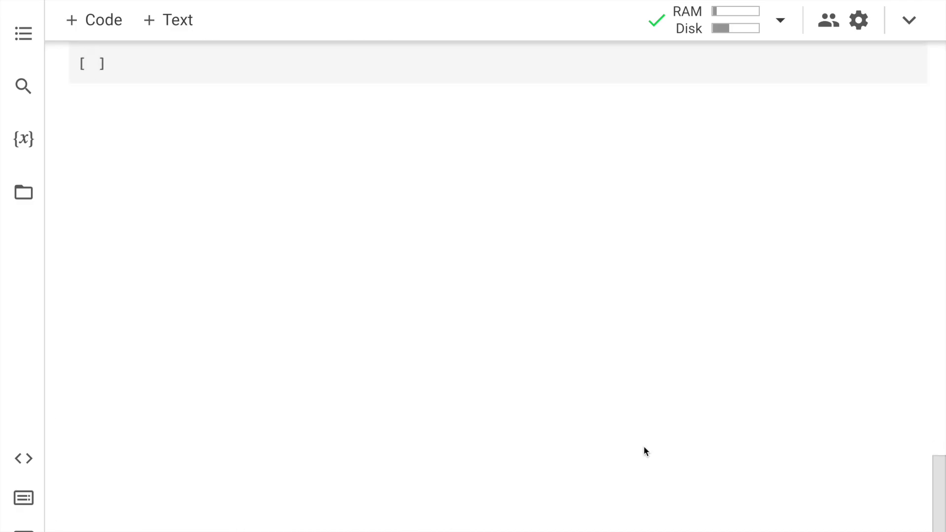
{"action": "left_click", "coordinate": [312, 302]}
{"action": "key", "text": "ctrl+v"}
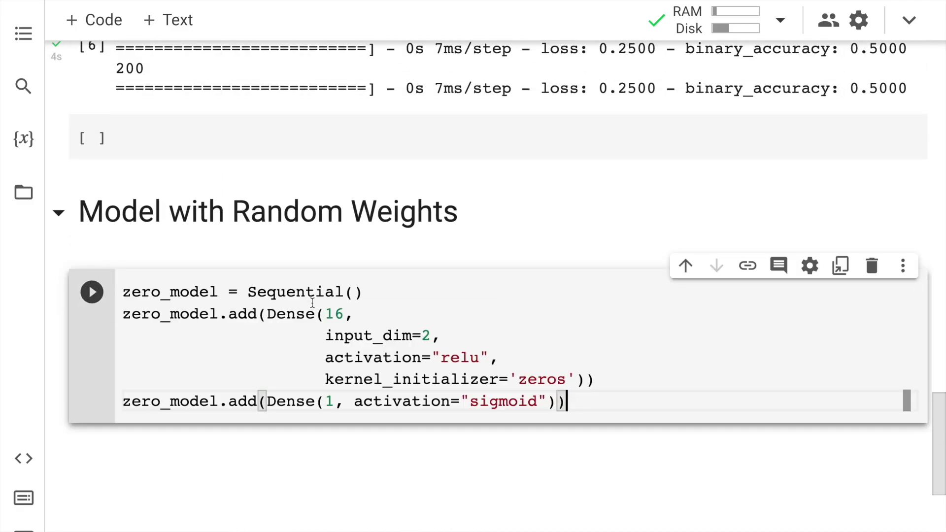
{"action": "left_click", "coordinate": [171, 292]}
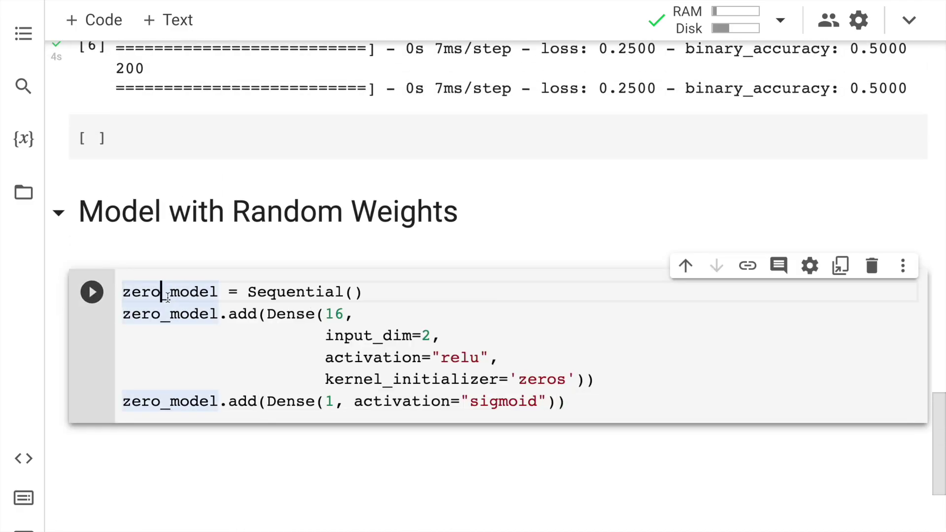
Rename zero_model to random_model throughout the pasted model code
{"action": "key", "text": "BackSpace"}
{"action": "key", "text": "BackSpace"}
{"action": "key", "text": "BackSpace"}
{"action": "type", "text": "andom"}
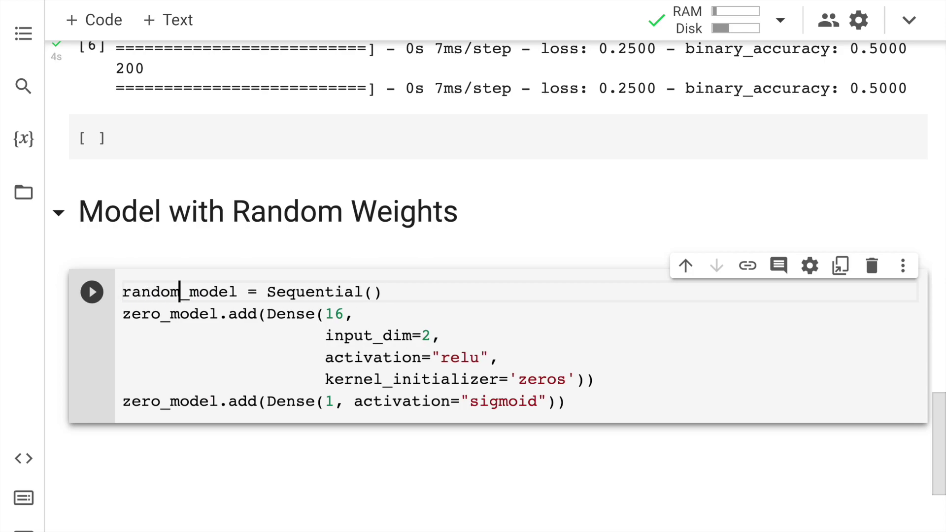
{"action": "double_click", "coordinate": [164, 293]}
{"action": "key", "text": "ctrl+c"}
{"action": "double_click", "coordinate": [153, 314]}
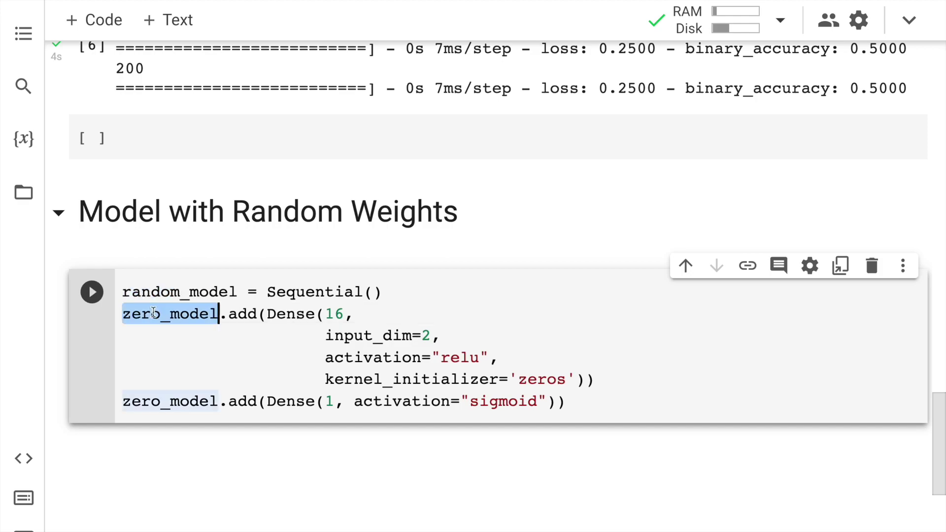
{"action": "key", "text": "ctrl+v"}
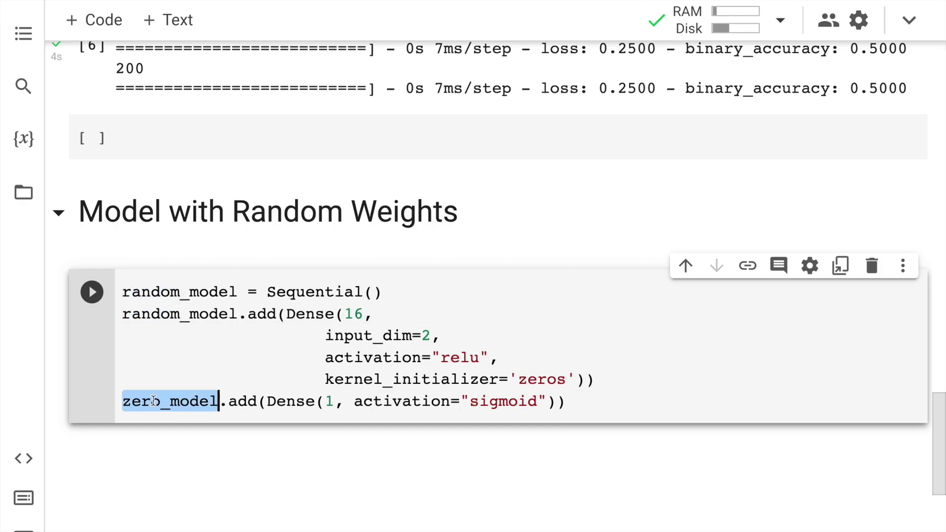
{"action": "key", "text": "ctrl+v"}
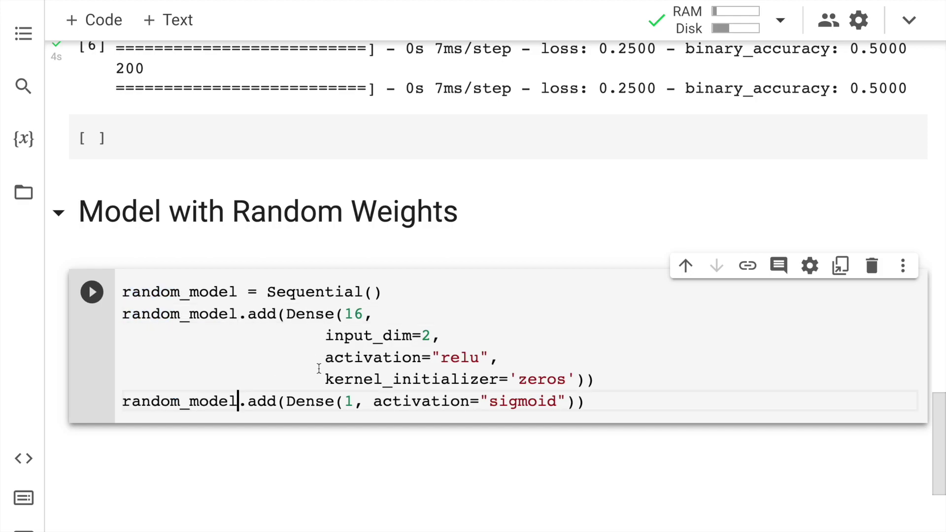
Remove the kernel_initializer='zeros' argument from the 16-unit relu layer
{"action": "left_click", "coordinate": [324, 379]}
{"action": "left_click_drag", "start_coordinate": [326, 378], "coordinate": [485, 373]}
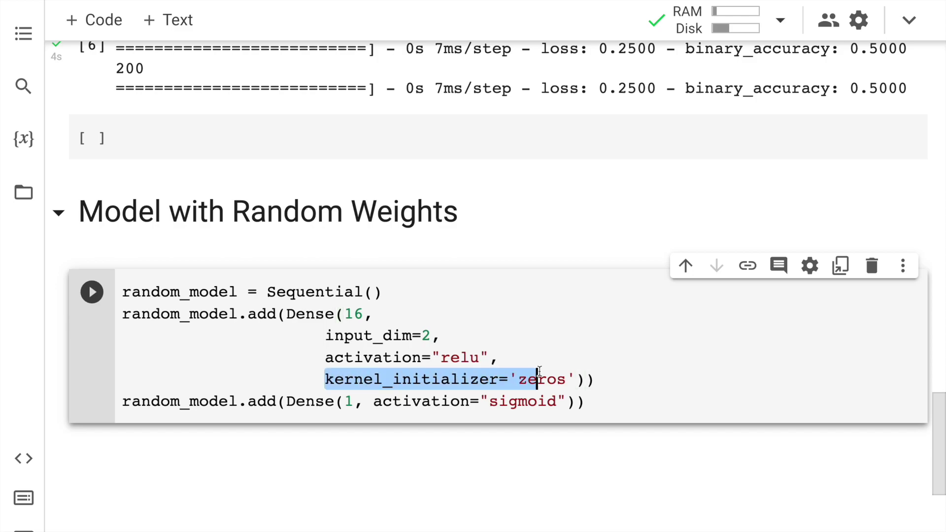
{"action": "key", "text": "BackSpace"}
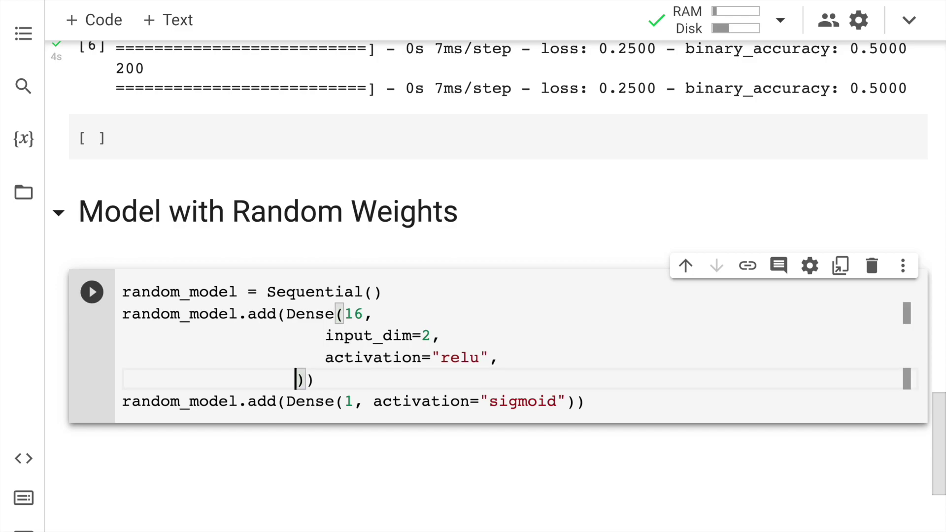
{"action": "key", "text": "BackSpace"}
{"action": "key", "text": "BackSpace"}
{"action": "key", "text": "BackSpace"}
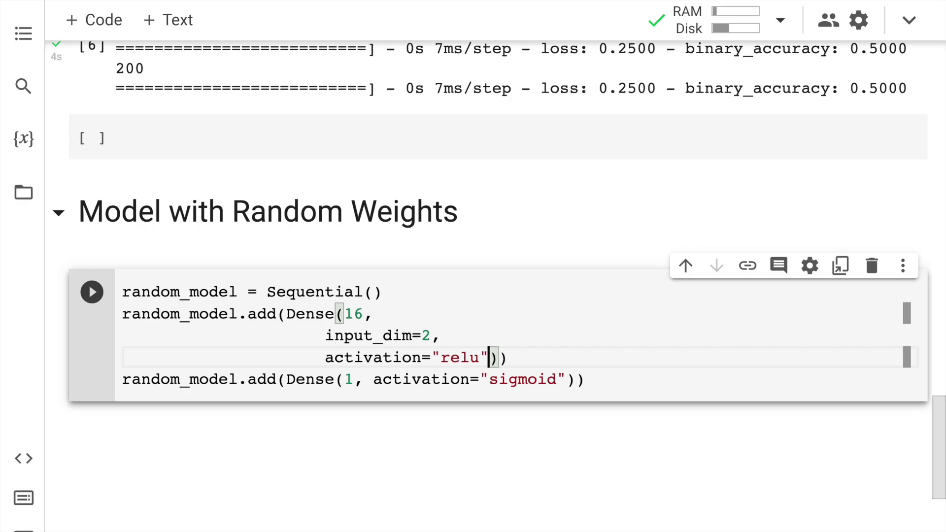
{"action": "scroll", "coordinate": [492, 128], "scroll_direction": "up", "scroll_amount": 10}
{"action": "scroll", "coordinate": [493, 128], "scroll_direction": "up", "scroll_amount": 2}
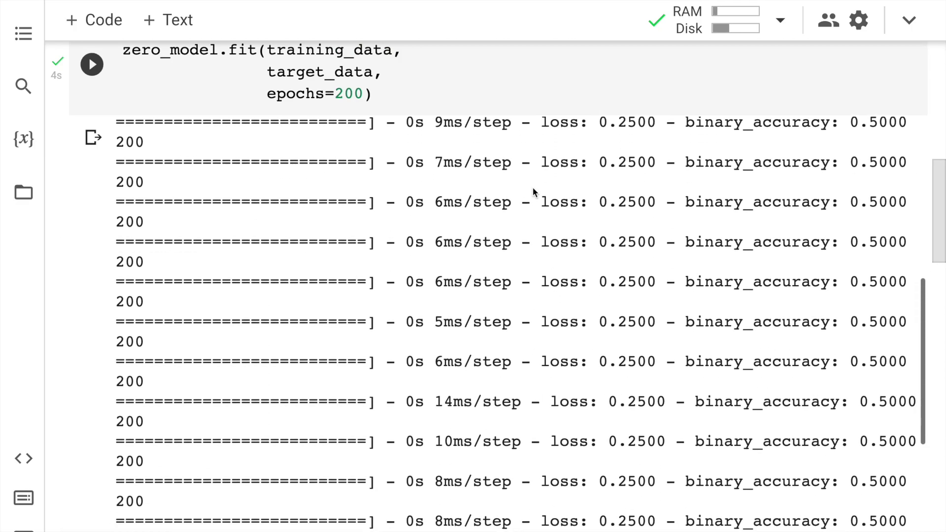
{"action": "scroll", "coordinate": [492, 129], "scroll_direction": "up", "scroll_amount": 2}
{"action": "scroll", "coordinate": [449, 55], "scroll_direction": "up", "scroll_amount": 5}
Copy the compile code into a new code cell below the random_model definition
{"action": "left_click", "coordinate": [443, 163]}
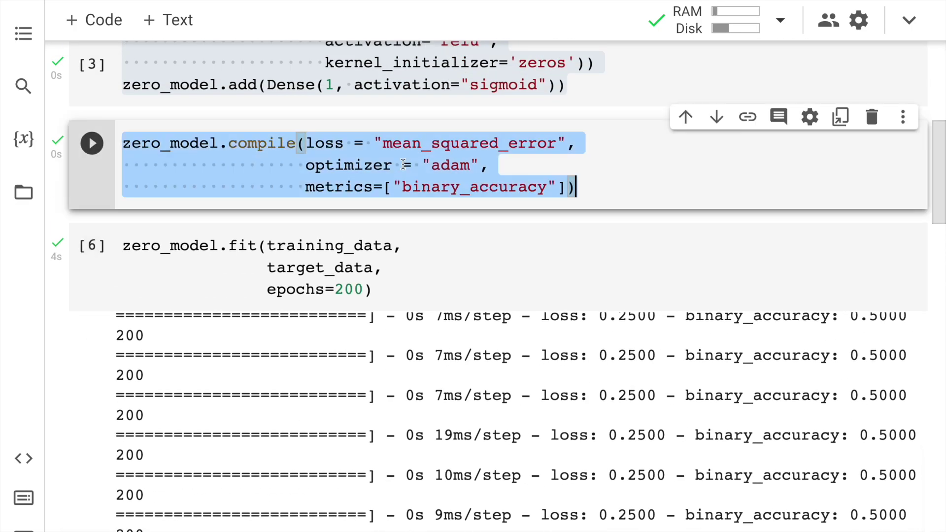
{"action": "key", "text": "shift+Return"}
{"action": "key", "text": "shift+Return"}
{"action": "left_click", "coordinate": [338, 389]}
{"action": "key", "text": "shift+Return"}
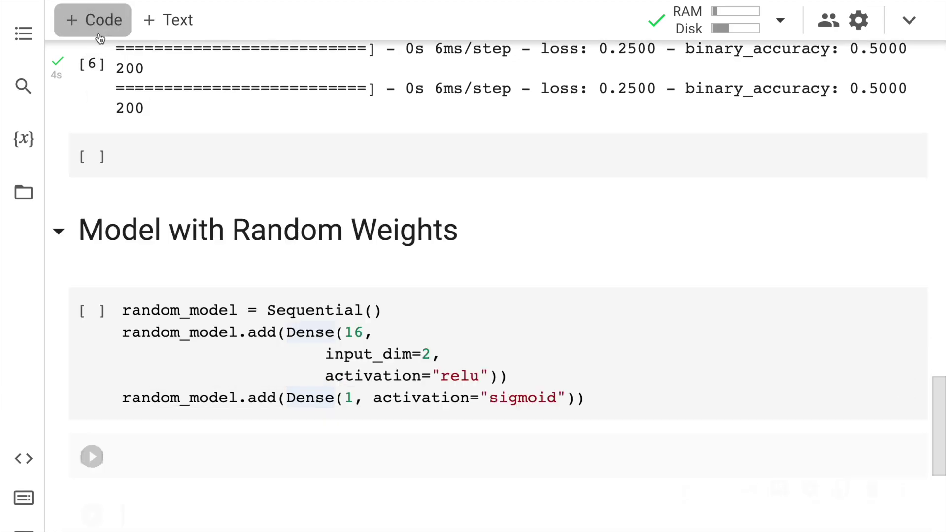
{"action": "key", "text": "shift+Return"}
{"action": "left_click", "coordinate": [312, 458]}
{"action": "type", "text": "zero_model.compile(loss = \"mean_squared_error\",                    optimizer = \"adam\",                    metrics=[\"binary_accuracy\"])"}
{"action": "scroll", "coordinate": [312, 459], "scroll_direction": "up", "scroll_amount": 5}
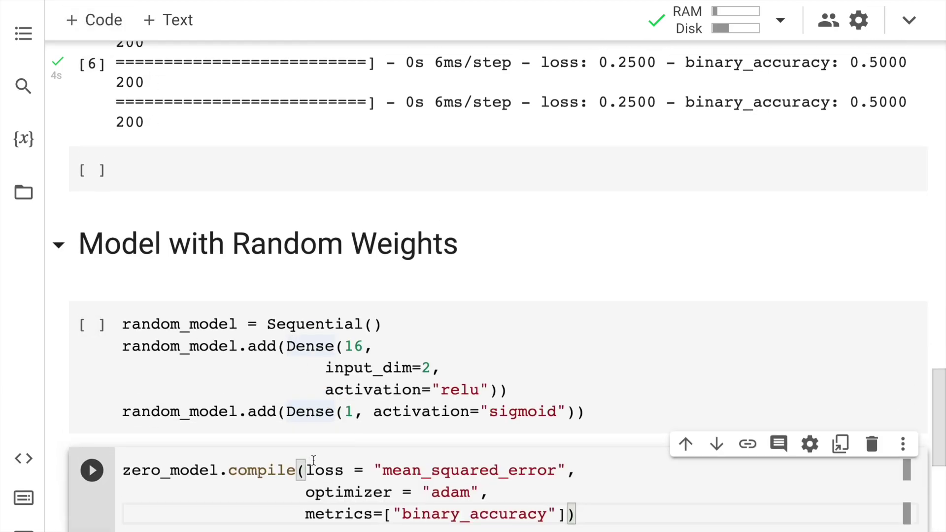
{"action": "scroll", "coordinate": [313, 463], "scroll_direction": "up", "scroll_amount": 5}
{"action": "scroll", "coordinate": [102, 316], "scroll_direction": "up", "scroll_amount": 5}
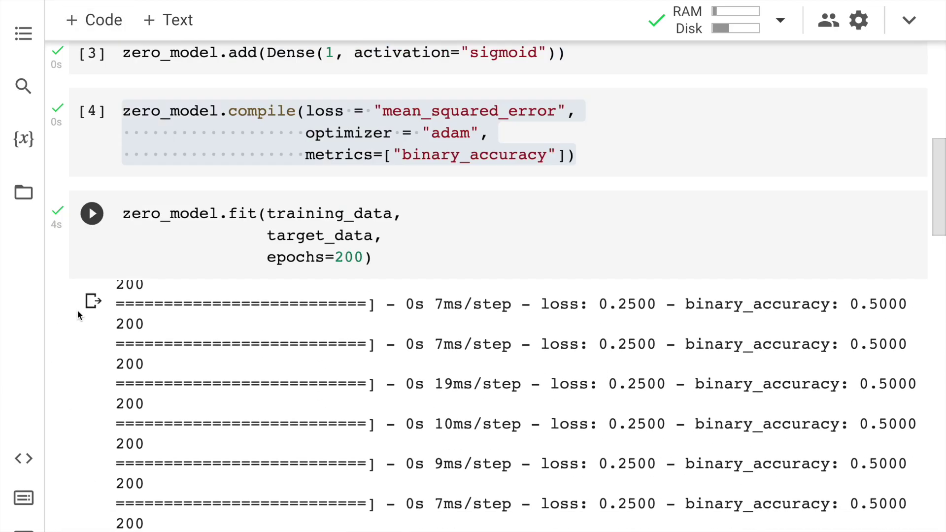
Copy the fit code into the empty cell at the bottom of the notebook
{"action": "left_click", "coordinate": [196, 310]}
{"action": "key", "text": "ctrl+a"}
{"action": "key", "text": "ctrl+c"}
{"action": "scroll", "coordinate": [196, 309], "scroll_direction": "down", "scroll_amount": 1}
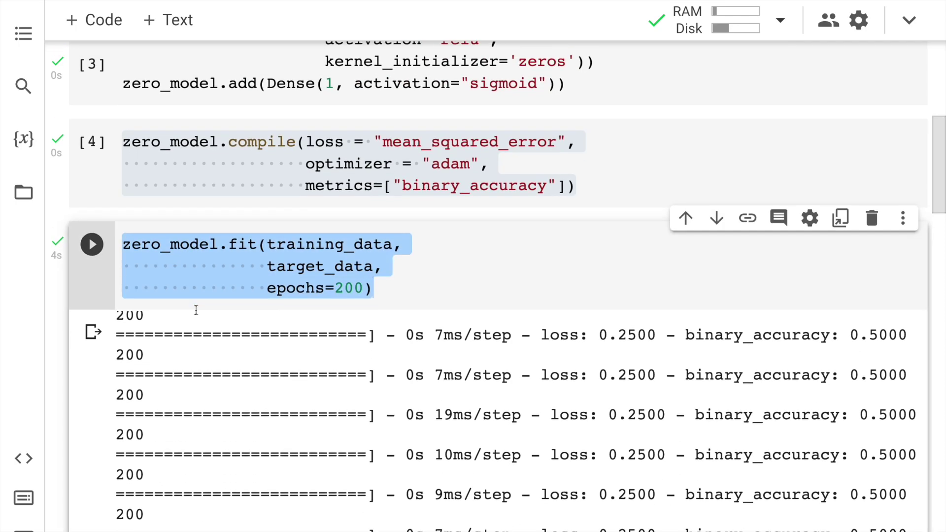
{"action": "scroll", "coordinate": [194, 311], "scroll_direction": "down", "scroll_amount": 1}
{"action": "scroll", "coordinate": [195, 310], "scroll_direction": "down", "scroll_amount": 2}
{"action": "scroll", "coordinate": [280, 282], "scroll_direction": "down", "scroll_amount": 3}
{"action": "scroll", "coordinate": [294, 279], "scroll_direction": "down", "scroll_amount": 5}
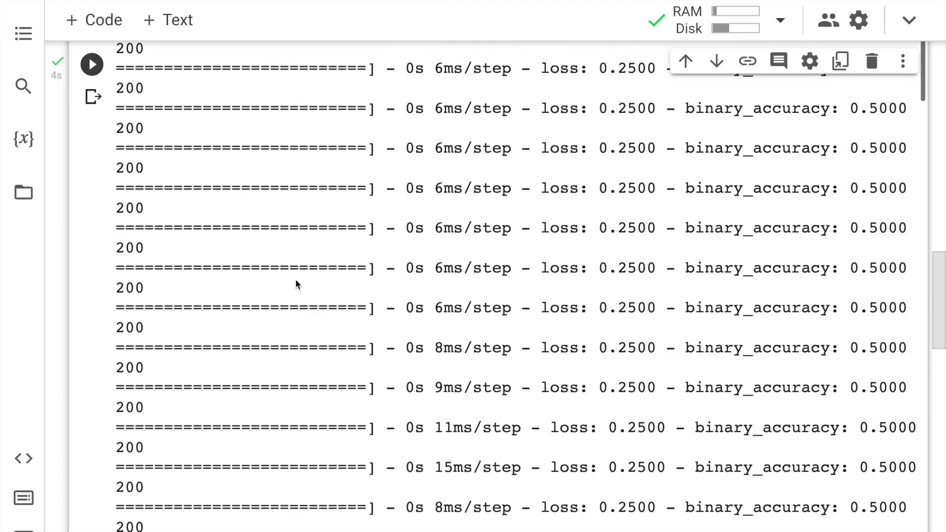
{"action": "scroll", "coordinate": [478, 399], "scroll_direction": "down", "scroll_amount": 5}
{"action": "scroll", "coordinate": [478, 399], "scroll_direction": "down", "scroll_amount": 5}
{"action": "scroll", "coordinate": [478, 399], "scroll_direction": "down", "scroll_amount": 5}
{"action": "scroll", "coordinate": [479, 400], "scroll_direction": "down", "scroll_amount": 5}
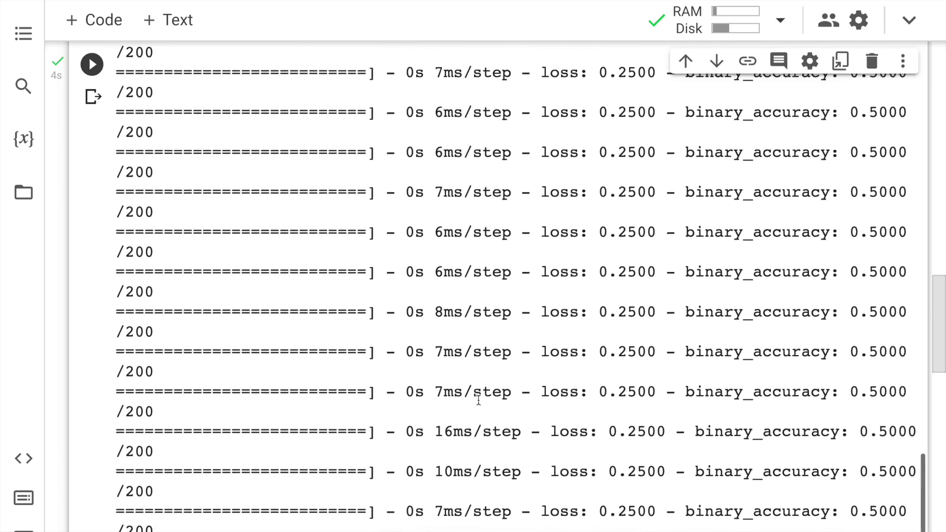
{"action": "scroll", "coordinate": [479, 399], "scroll_direction": "down", "scroll_amount": 10}
{"action": "left_click", "coordinate": [327, 498]}
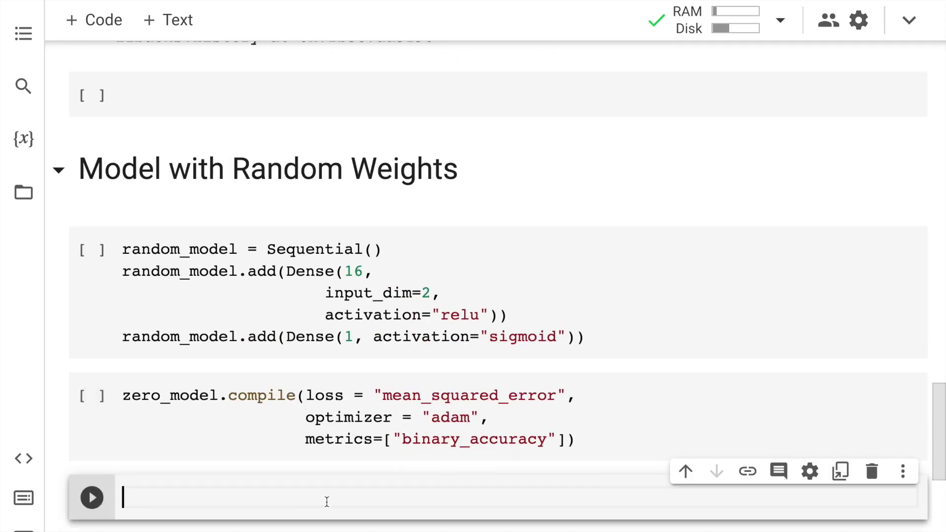
{"action": "key", "text": "ctrl+v"}
Change zero_model to random_model in both the compile and fit cells
{"action": "double_click", "coordinate": [166, 325]}
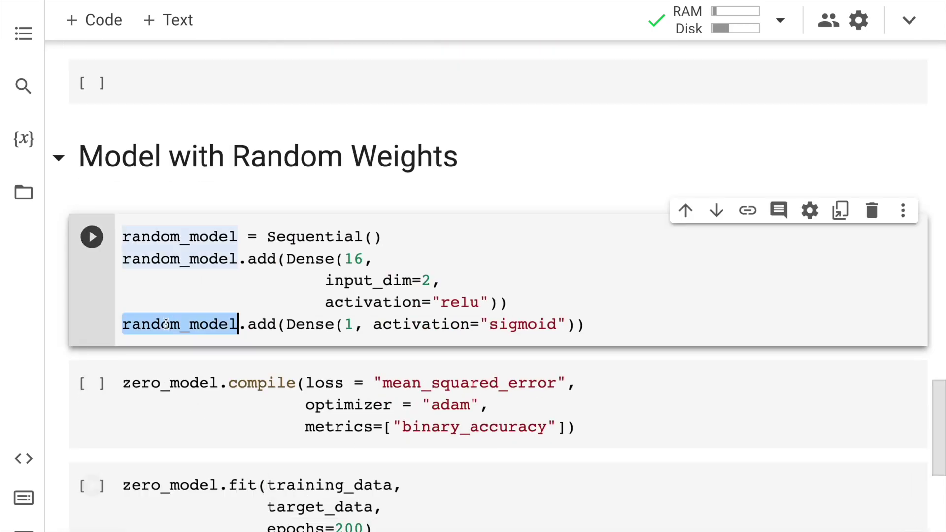
{"action": "double_click", "coordinate": [160, 384]}
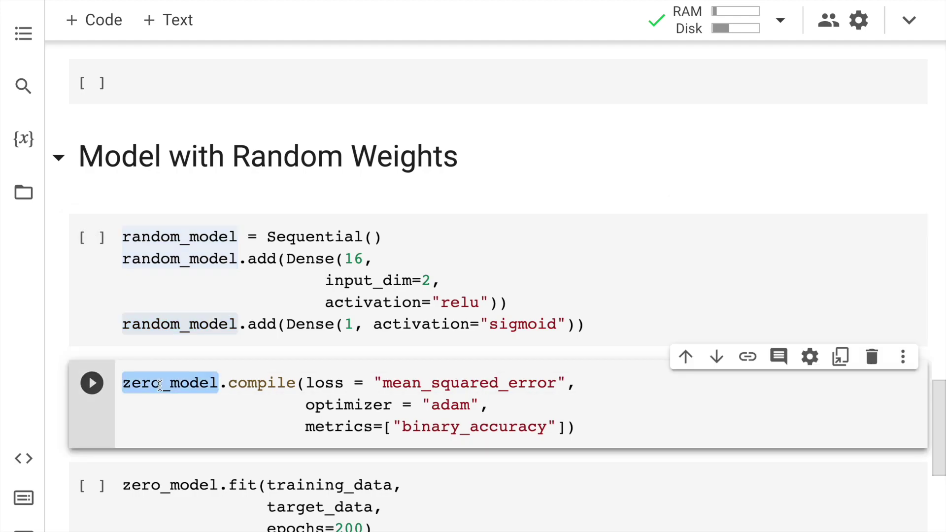
{"action": "type", "text": "random_model"}
{"action": "scroll", "coordinate": [162, 421], "scroll_direction": "down", "scroll_amount": 2}
{"action": "double_click", "coordinate": [159, 400]}
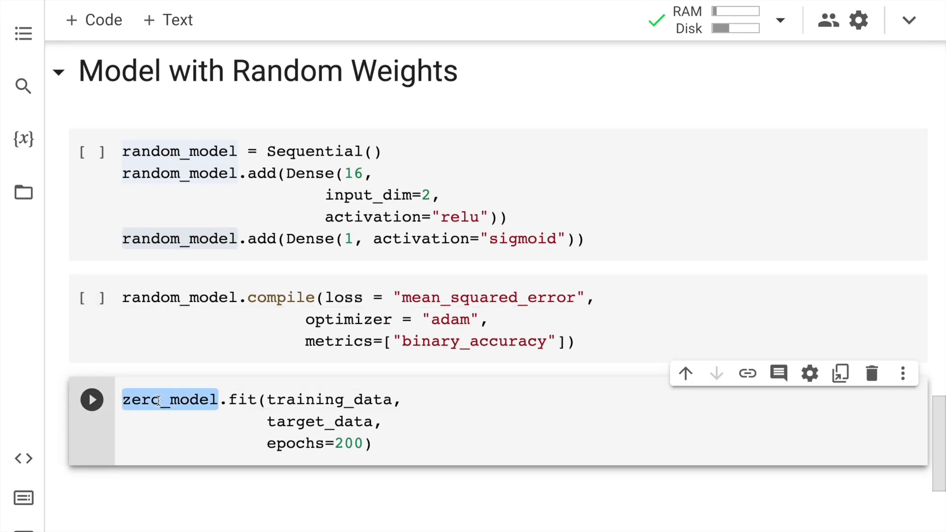
{"action": "type", "text": "random_model"}
Run the random_model definition, compile and 200-epoch fit cells, reaching loss 0.0914, accuracy 1.0000
{"action": "left_click", "coordinate": [364, 218]}
{"action": "key", "text": "ctrl+a"}
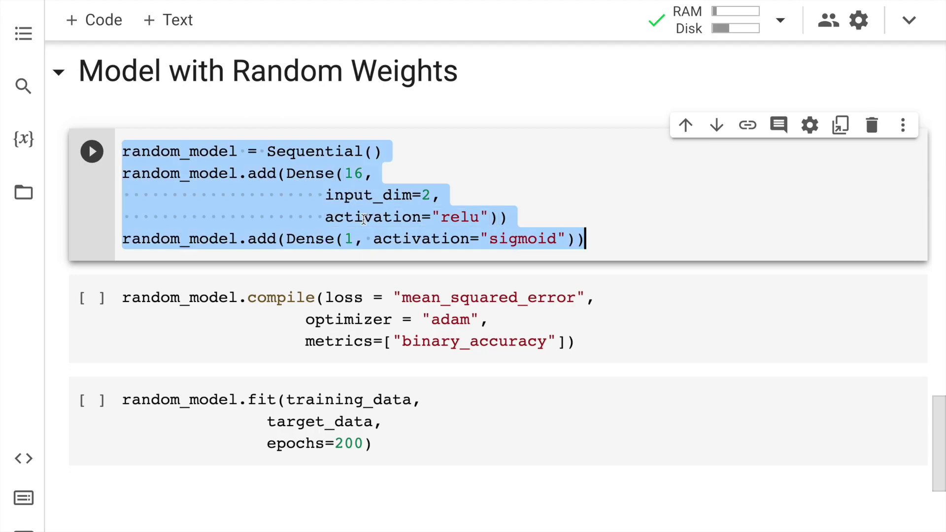
{"action": "key", "text": "shift+Return"}
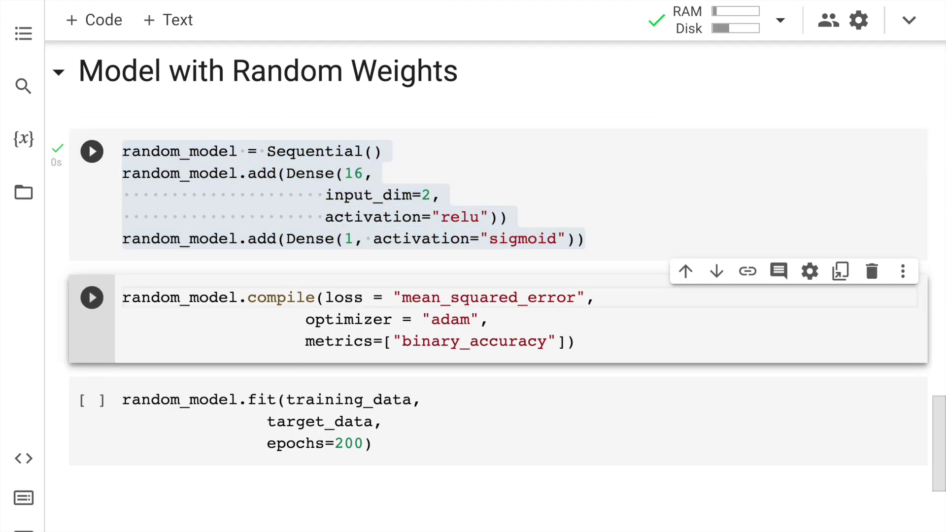
{"action": "key", "text": "ctrl+a"}
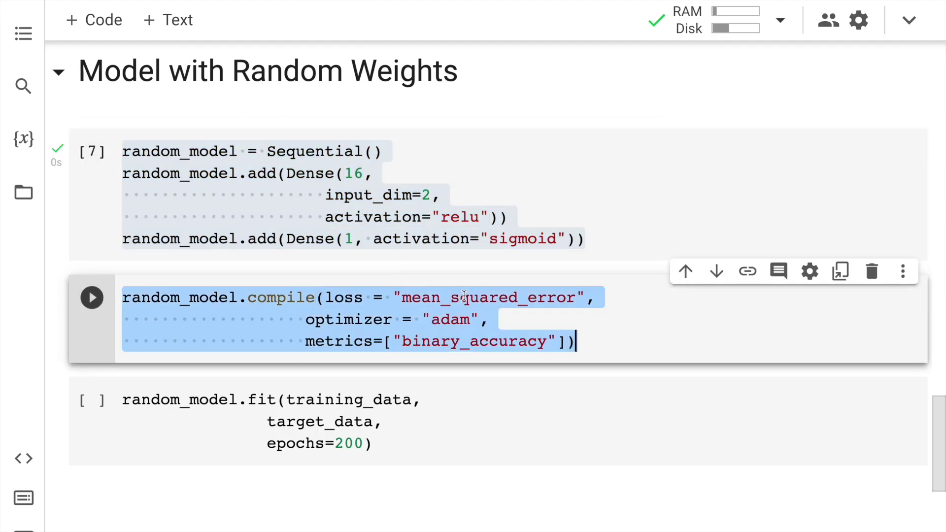
{"action": "key", "text": "shift+Return"}
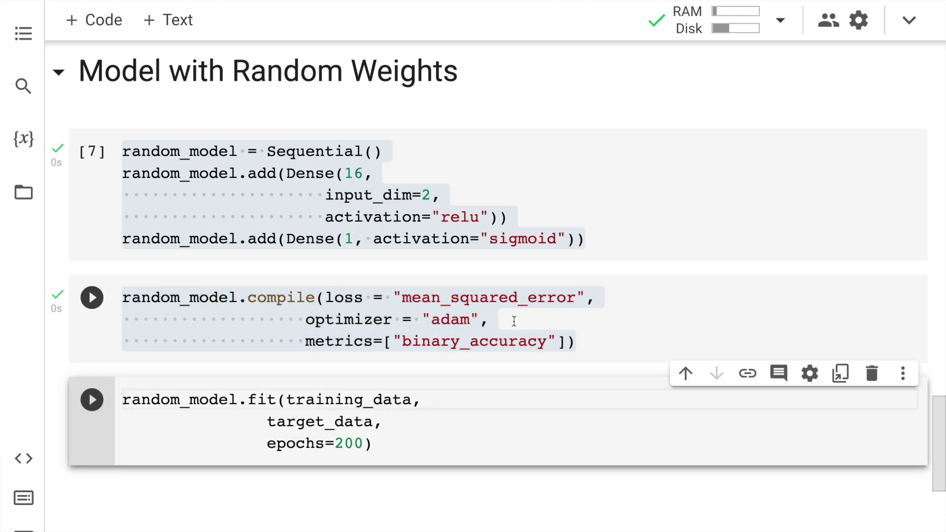
{"action": "key", "text": "shift+Return"}
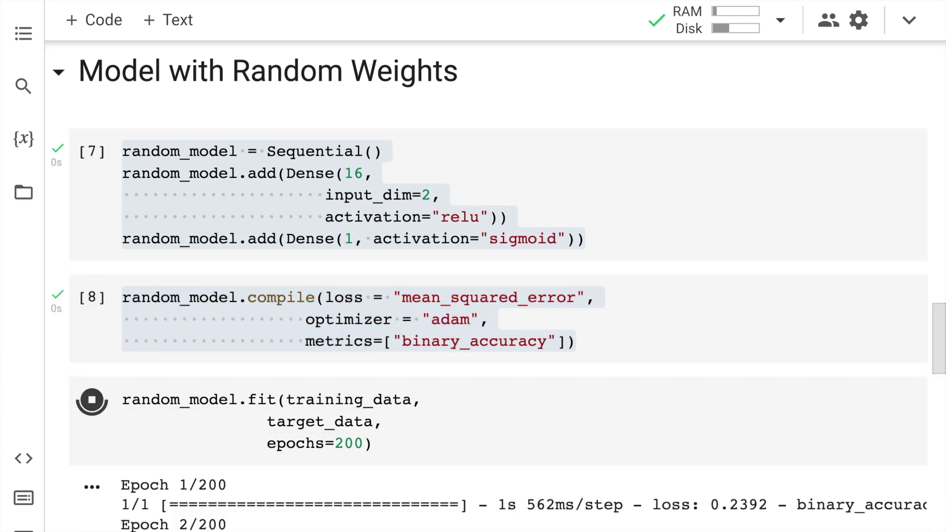
{"action": "scroll", "coordinate": [603, 402], "scroll_direction": "down", "scroll_amount": 2}
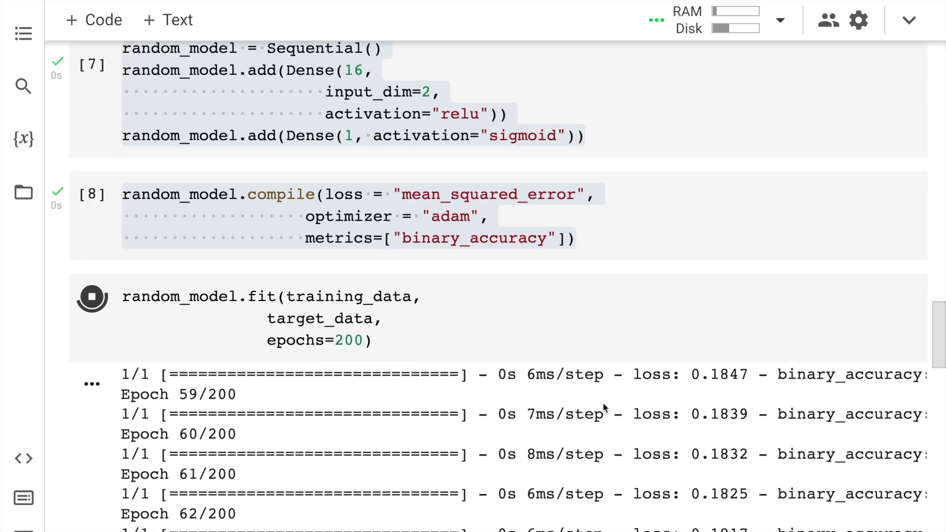
{"action": "scroll", "coordinate": [603, 402], "scroll_direction": "down", "scroll_amount": 3}
{"action": "scroll", "coordinate": [699, 384], "scroll_direction": "down", "scroll_amount": 5}
{"action": "scroll", "coordinate": [698, 385], "scroll_direction": "down", "scroll_amount": 2}
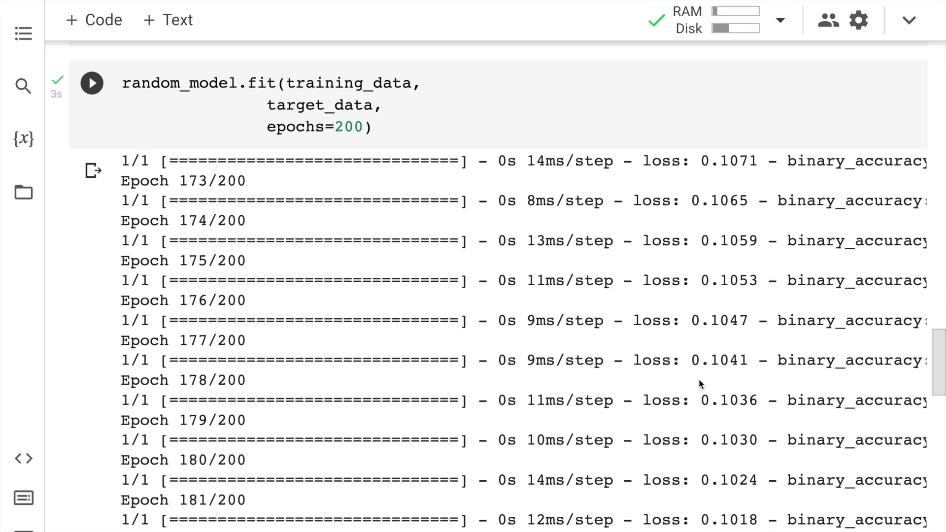
{"action": "scroll", "coordinate": [699, 384], "scroll_direction": "down", "scroll_amount": 2}
{"action": "scroll", "coordinate": [698, 384], "scroll_direction": "down", "scroll_amount": 3}
{"action": "scroll", "coordinate": [699, 383], "scroll_direction": "down", "scroll_amount": 2}
{"action": "scroll", "coordinate": [698, 384], "scroll_direction": "down", "scroll_amount": 5}
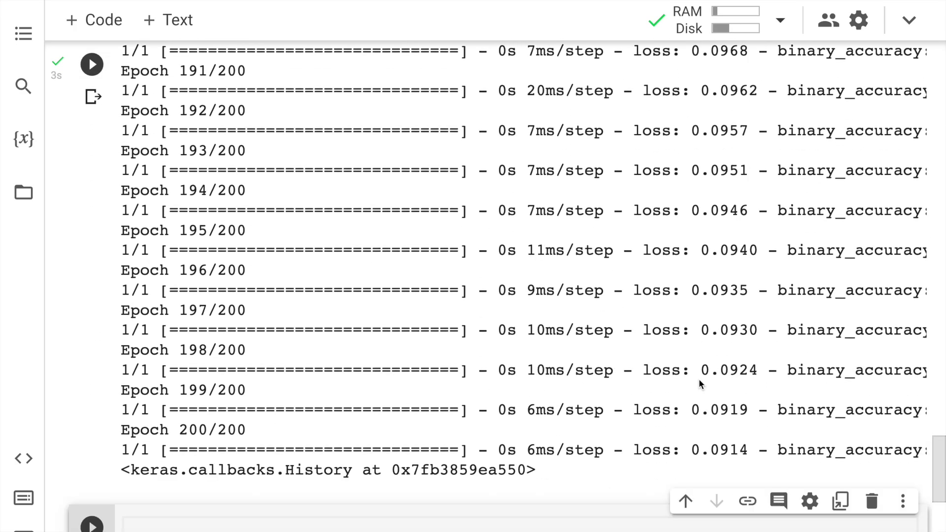
{"action": "scroll", "coordinate": [699, 383], "scroll_direction": "down", "scroll_amount": 3}
{"action": "scroll", "coordinate": [699, 379], "scroll_direction": "up", "scroll_amount": 3}
{"action": "scroll", "coordinate": [698, 379], "scroll_direction": "right", "scroll_amount": 3}
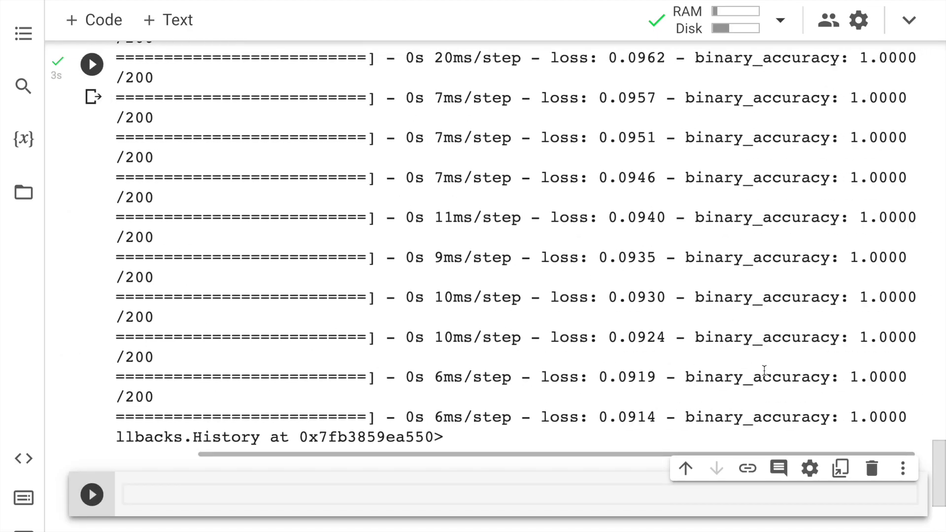